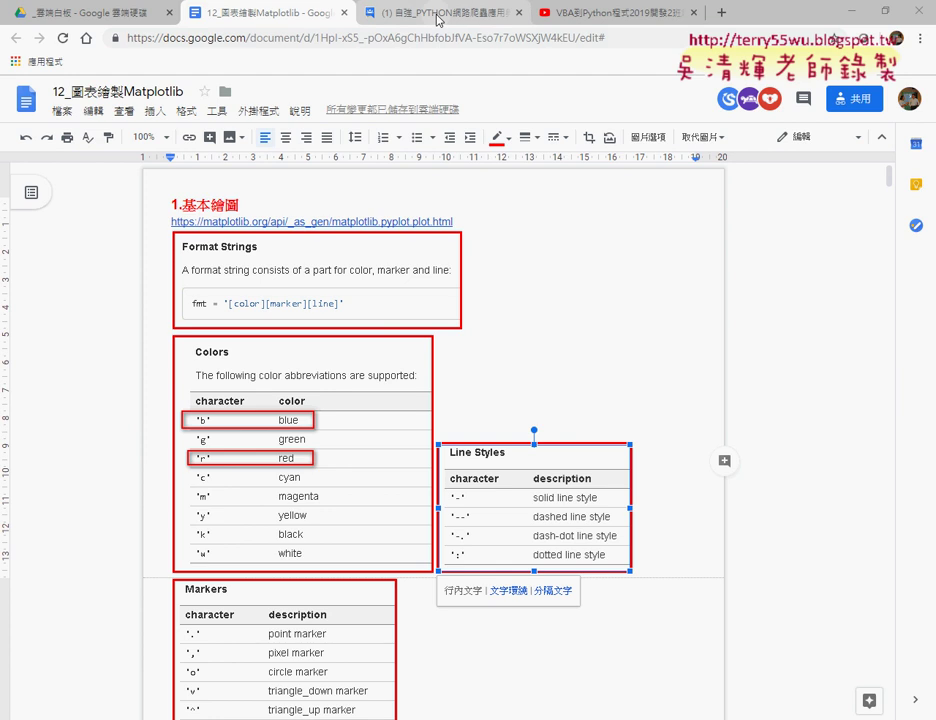
Step: Switch to the Google Groups tab showing the Python web-scraping course forum's topics
{"action": "left_click", "coordinate": [430, 12]}
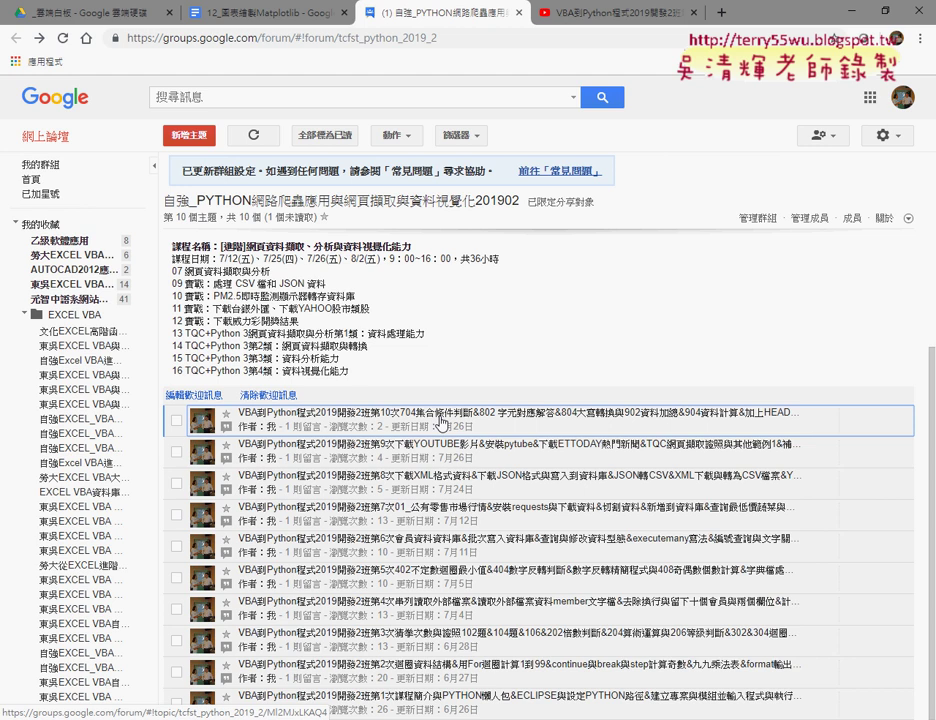
Step: Open the newest class 10 topic, then switch to the course's Google Drive folder
{"action": "left_click", "coordinate": [441, 423]}
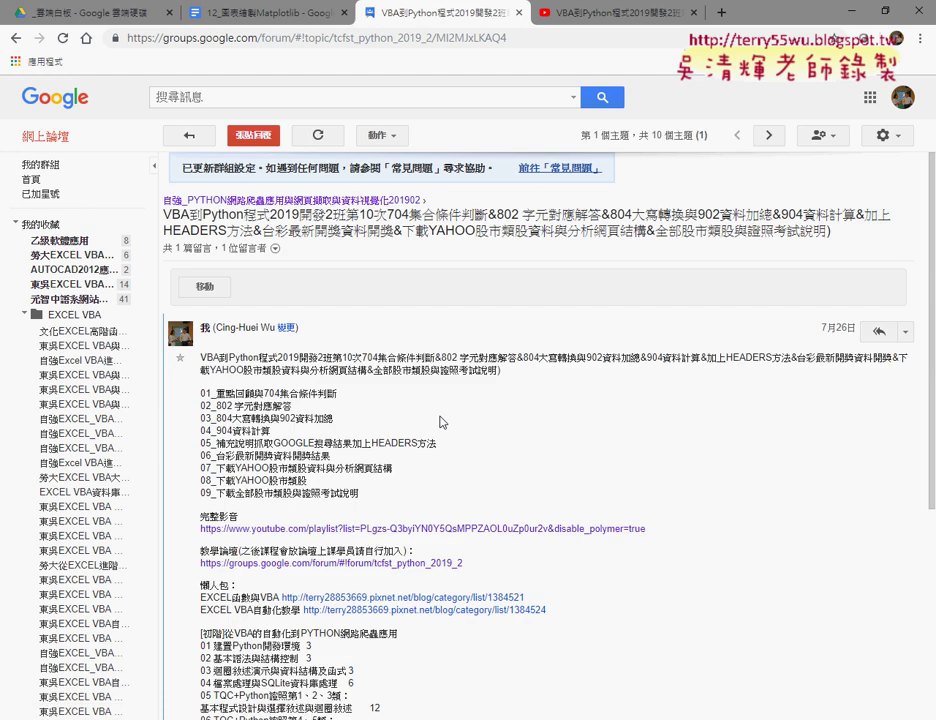
{"action": "left_click", "coordinate": [98, 12]}
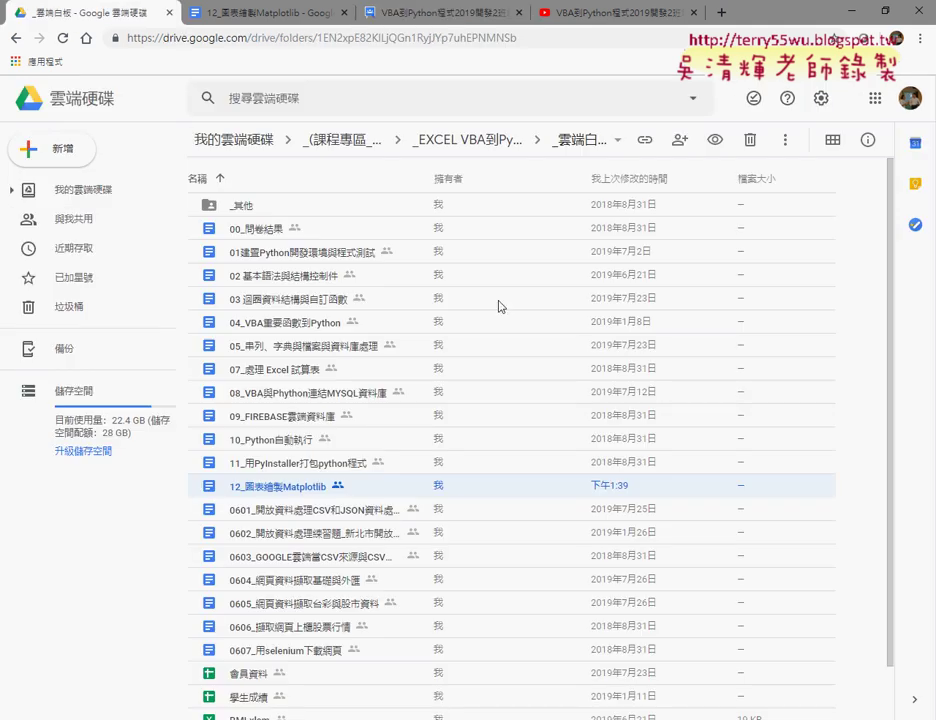
{"action": "scroll", "coordinate": [499, 306], "scroll_direction": "down", "scroll_amount": 1}
{"action": "scroll", "coordinate": [499, 306], "scroll_direction": "down", "scroll_amount": 1}
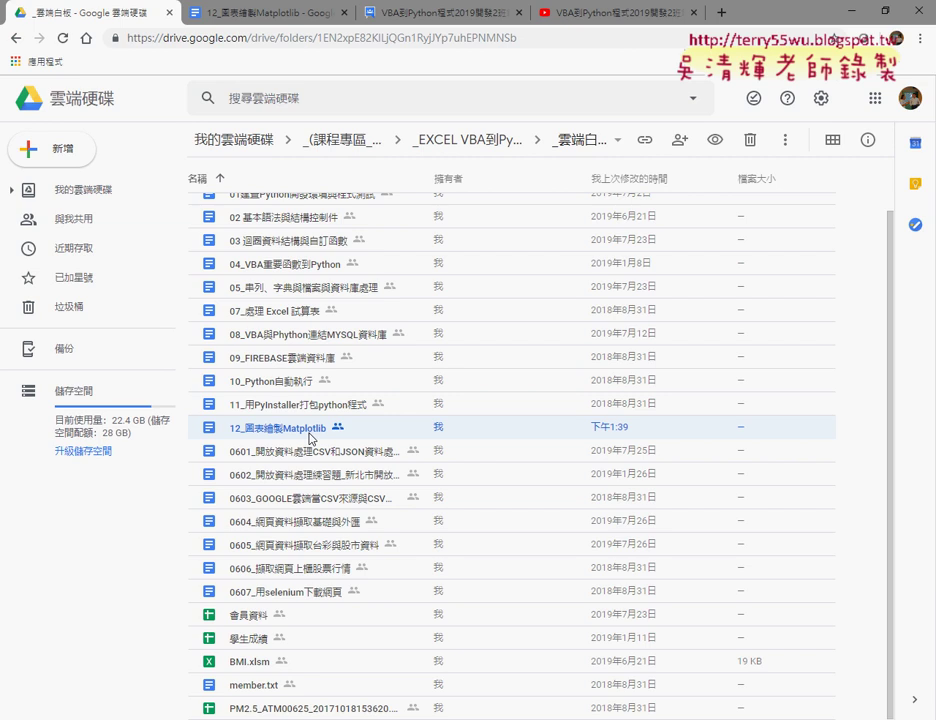
Step: Return to the Matplotlib notes and scroll through the colour, Line Styles and Markers tables
{"action": "left_click", "coordinate": [281, 14]}
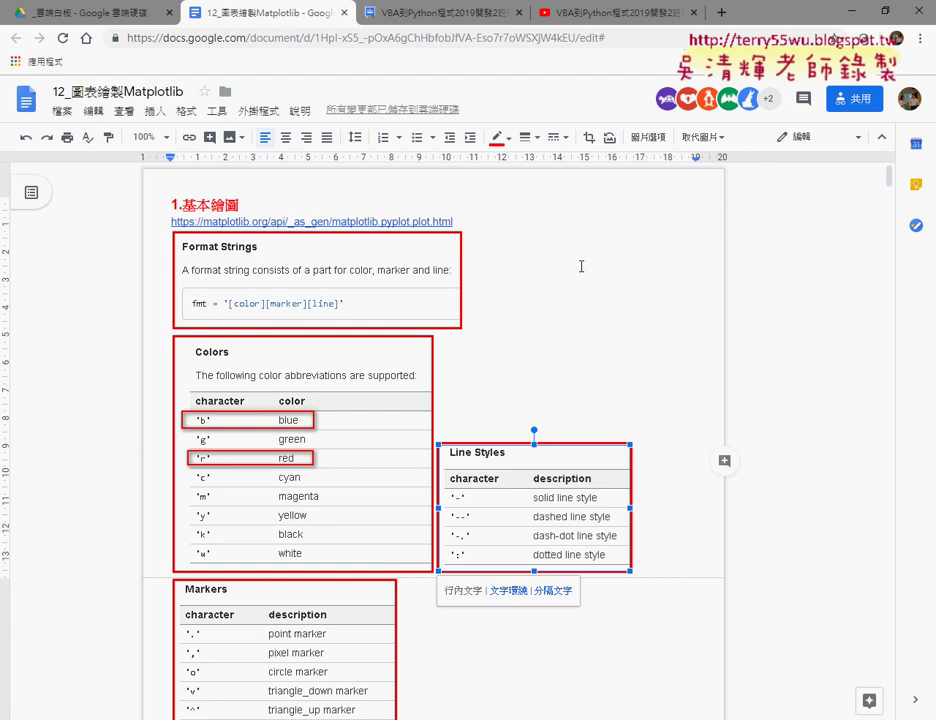
{"action": "scroll", "coordinate": [662, 300], "scroll_direction": "down", "scroll_amount": 2}
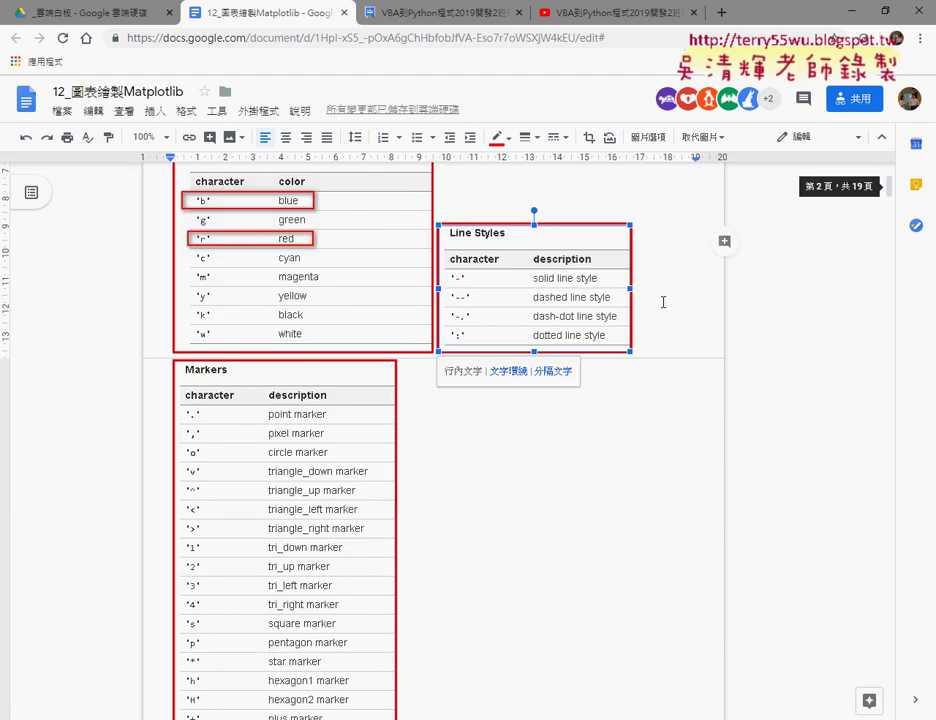
{"action": "left_click", "coordinate": [663, 302]}
{"action": "scroll", "coordinate": [663, 302], "scroll_direction": "down", "scroll_amount": 2}
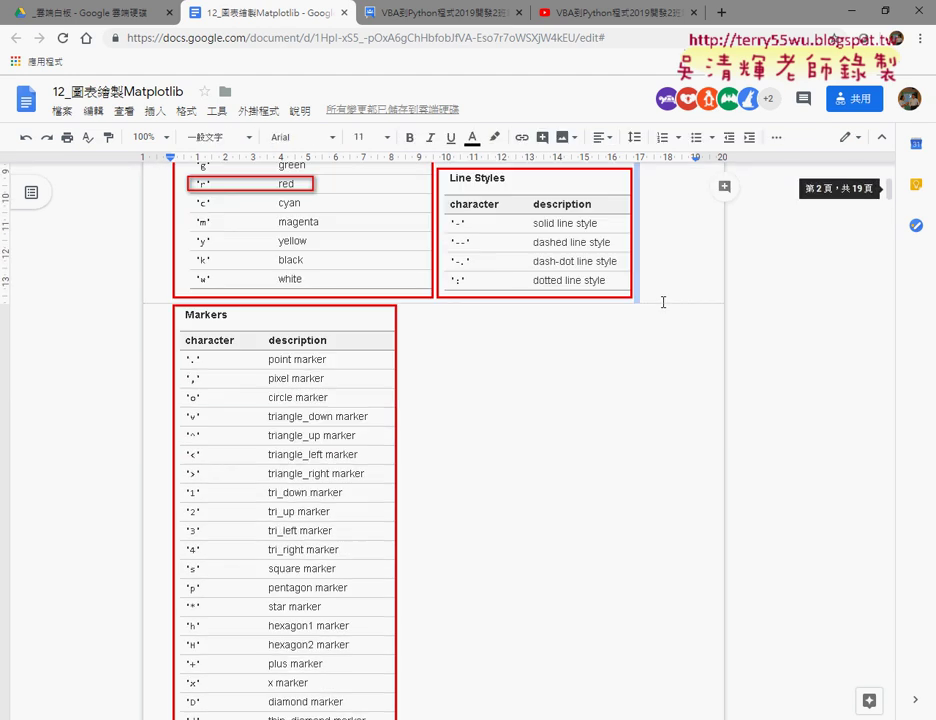
{"action": "scroll", "coordinate": [663, 302], "scroll_direction": "down", "scroll_amount": 2}
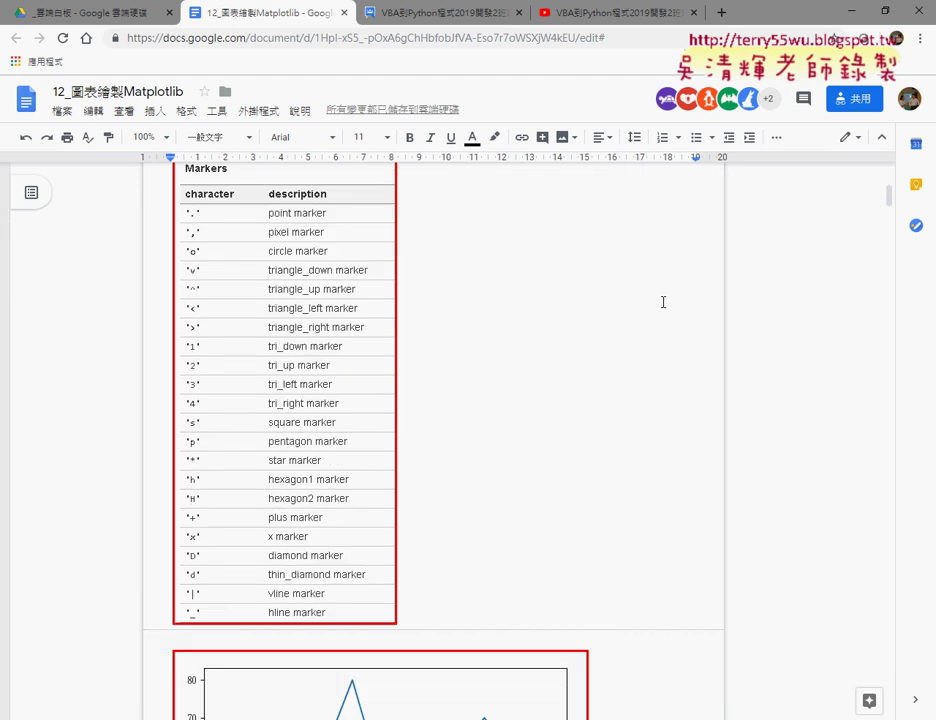
{"action": "scroll", "coordinate": [663, 302], "scroll_direction": "up", "scroll_amount": 2}
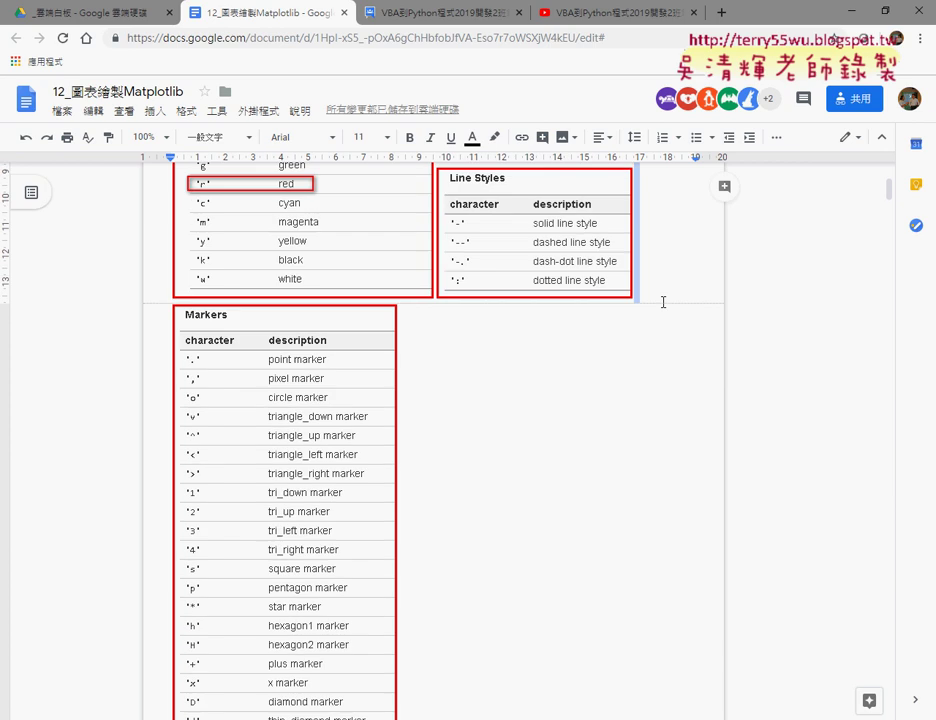
{"action": "scroll", "coordinate": [663, 302], "scroll_direction": "up", "scroll_amount": 1}
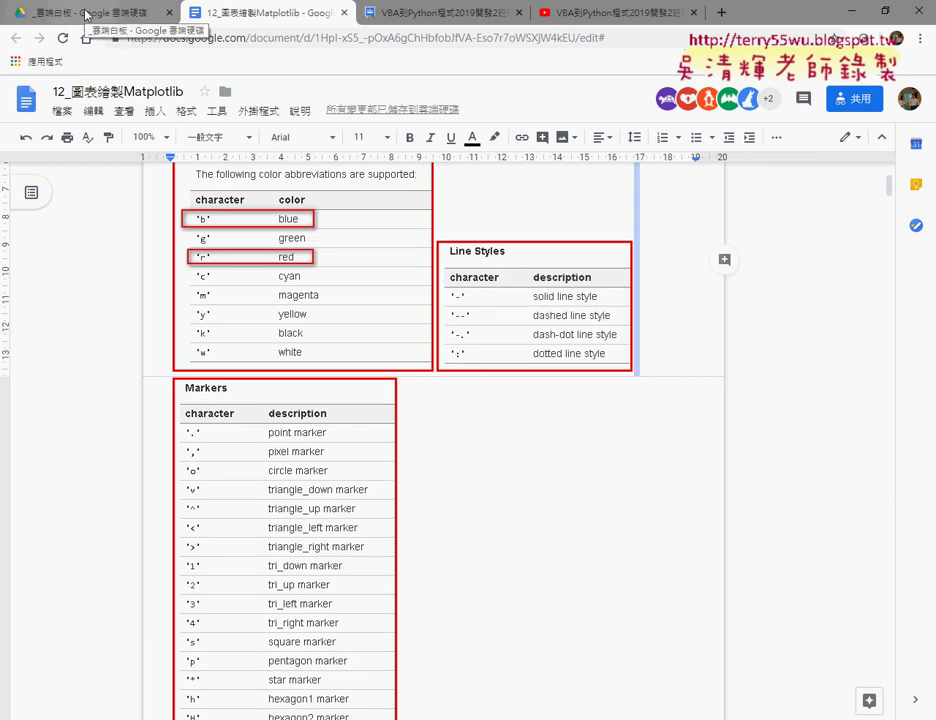
Step: Glance at the Drive file list, then scroll the notes down to the first line-chart example
{"action": "left_click", "coordinate": [113, 22]}
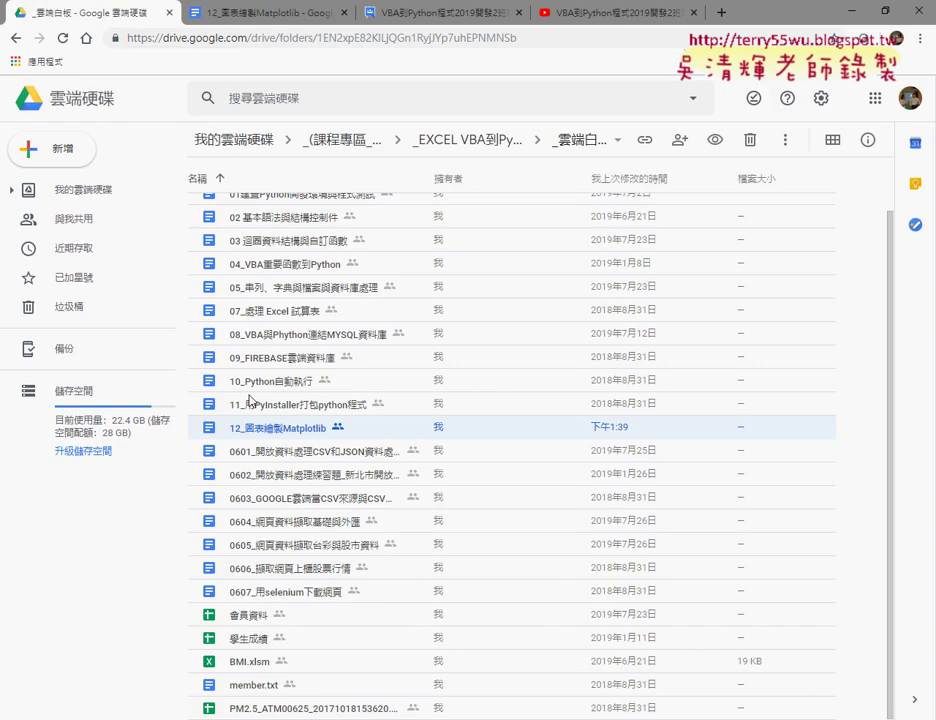
{"action": "left_click", "coordinate": [256, 22]}
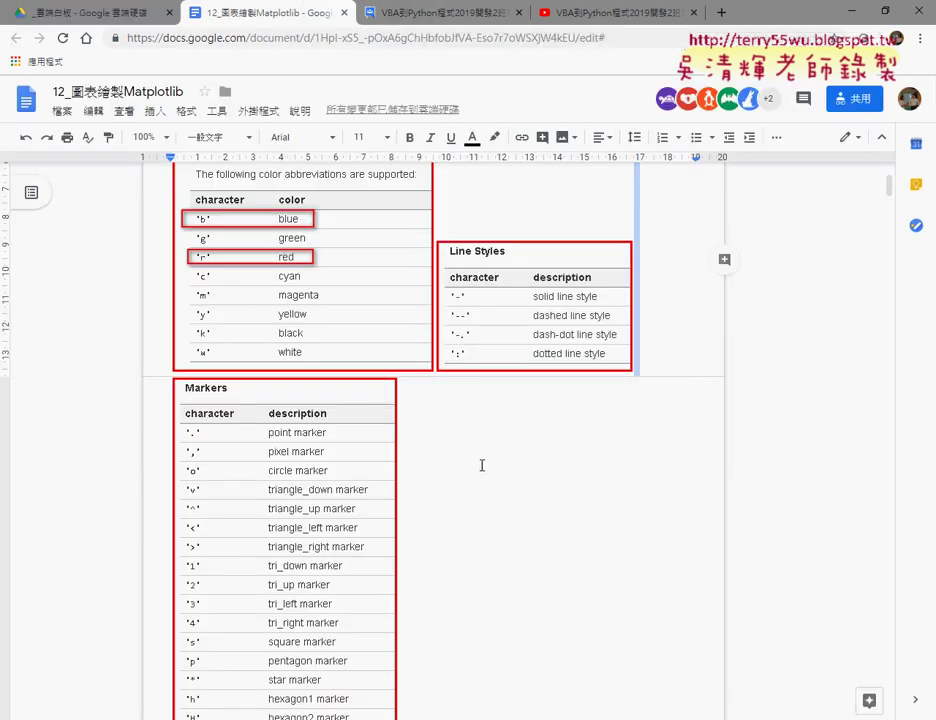
{"action": "scroll", "coordinate": [482, 460], "scroll_direction": "down", "scroll_amount": 5}
{"action": "scroll", "coordinate": [560, 440], "scroll_direction": "down", "scroll_amount": 2}
{"action": "scroll", "coordinate": [636, 428], "scroll_direction": "down", "scroll_amount": 1}
Step: Highlight the listx and listy values and the words pyplot, plt and plot in the code
{"action": "left_click", "coordinate": [641, 418]}
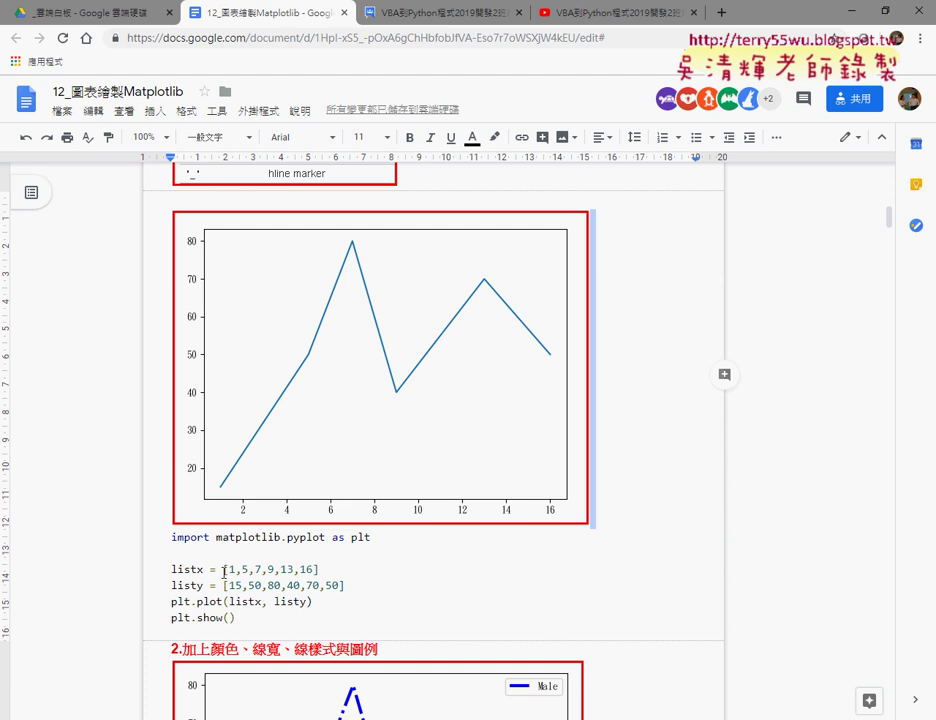
{"action": "mouse_move", "coordinate": [222, 569]}
{"action": "left_mouse_down"}
{"action": "mouse_move", "coordinate": [334, 580]}
{"action": "mouse_move", "coordinate": [326, 569]}
{"action": "left_mouse_up"}
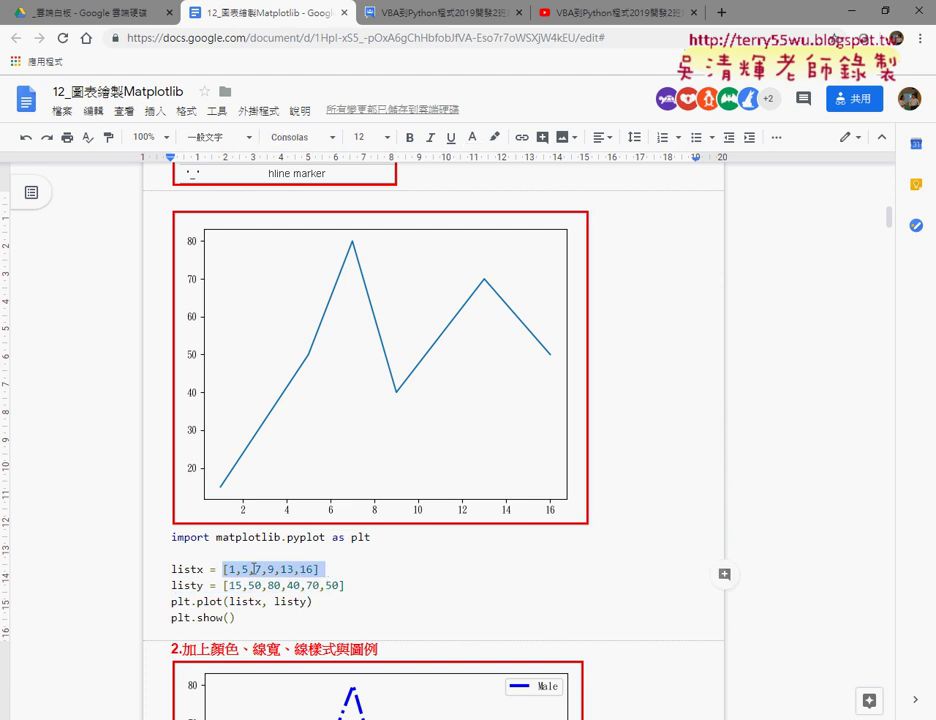
{"action": "mouse_move", "coordinate": [223, 585]}
{"action": "left_mouse_down"}
{"action": "mouse_move", "coordinate": [363, 588]}
{"action": "mouse_move", "coordinate": [171, 602]}
{"action": "left_mouse_up"}
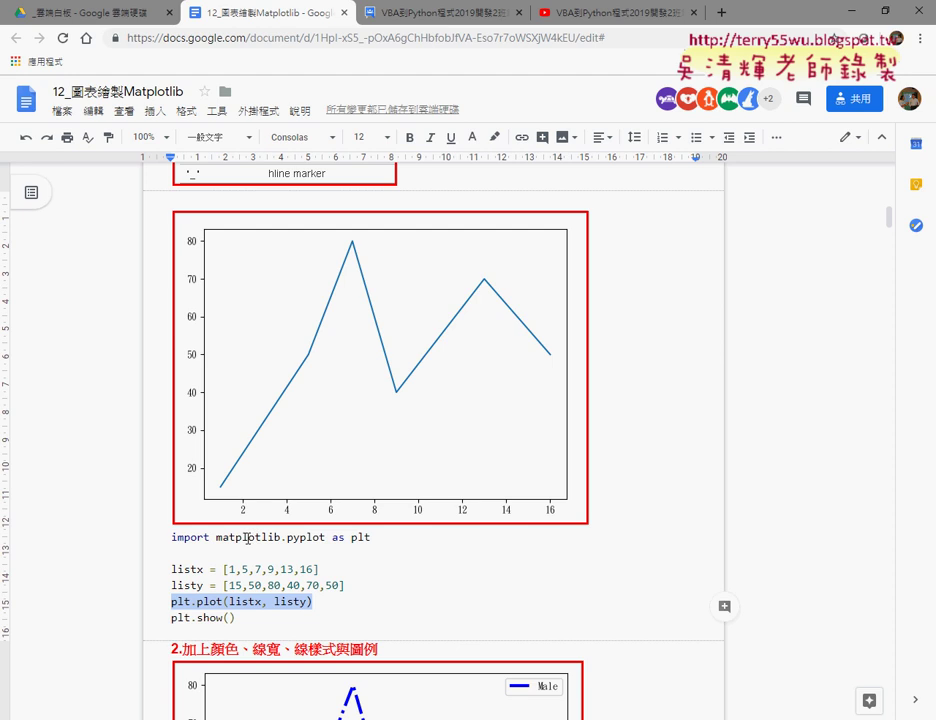
{"action": "double_click", "coordinate": [325, 538]}
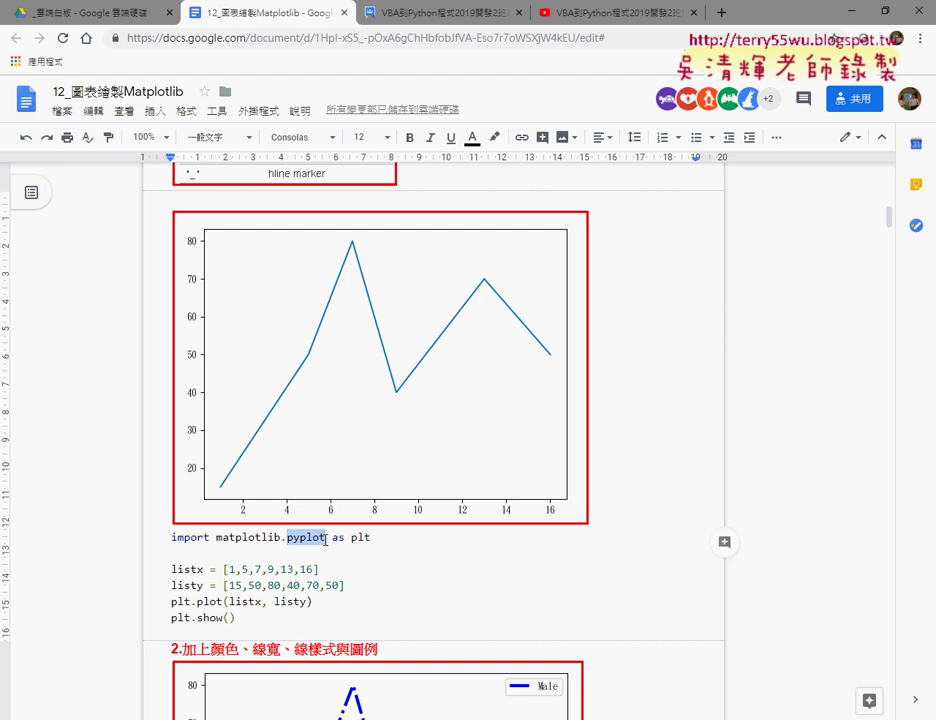
{"action": "double_click", "coordinate": [358, 538]}
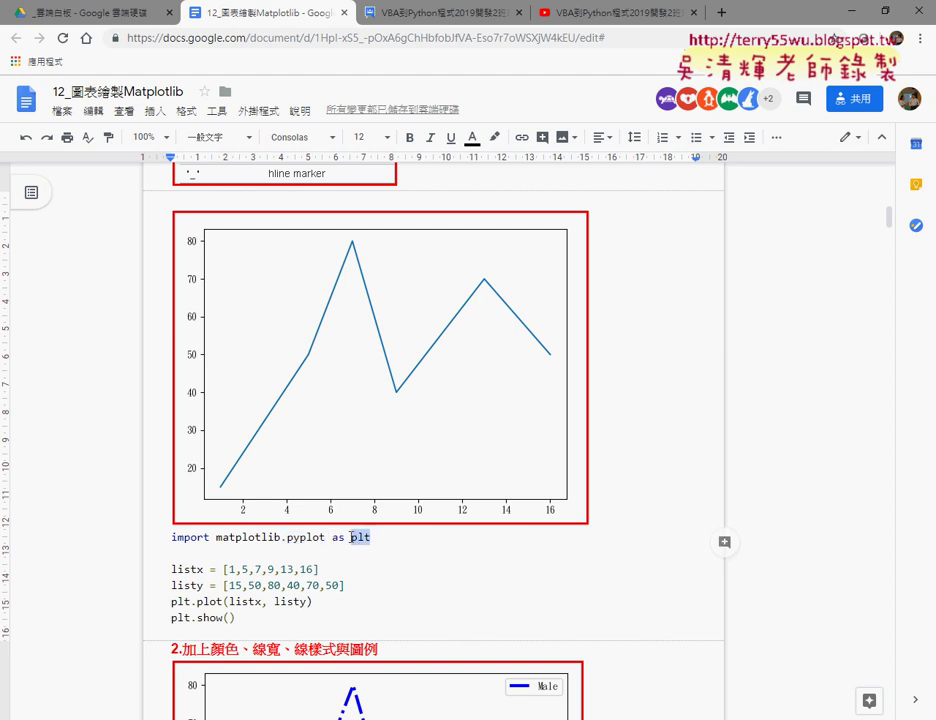
{"action": "double_click", "coordinate": [222, 601]}
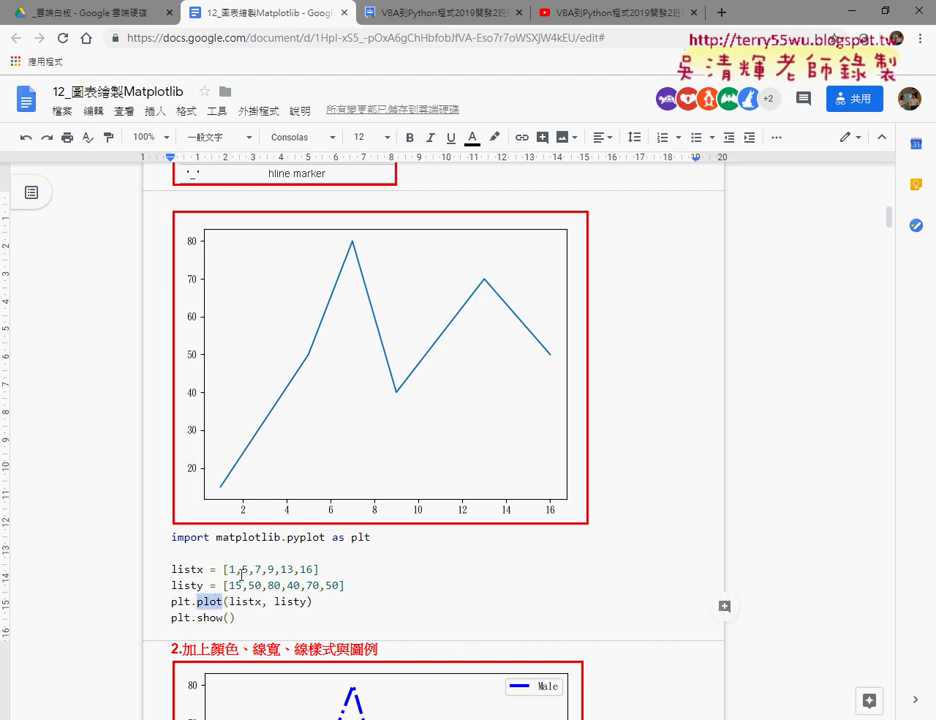
Step: Highlight the code block from listx through plt.show(), then the word plot in plt.plot
{"action": "left_click", "coordinate": [245, 569]}
{"action": "left_click", "coordinate": [249, 601]}
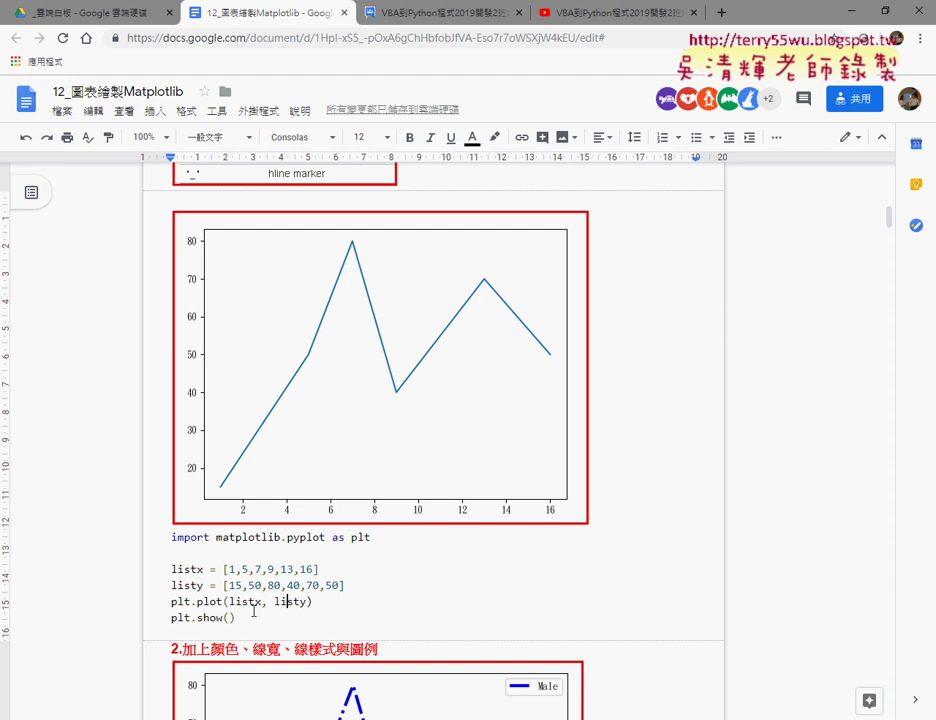
{"action": "left_click_drag", "start_coordinate": [236, 618], "coordinate": [158, 571]}
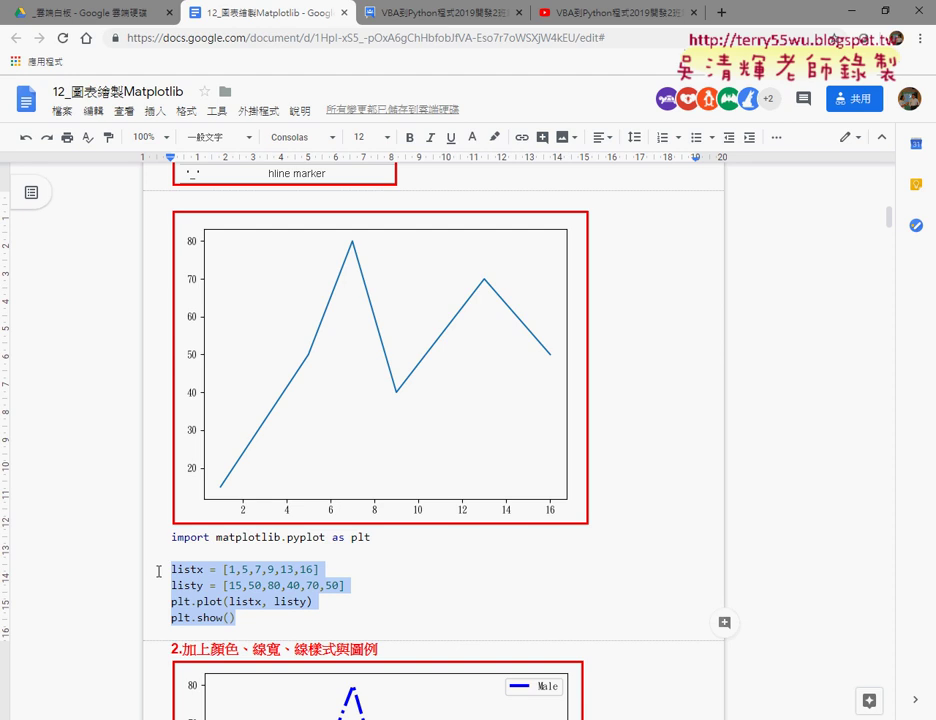
{"action": "left_click", "coordinate": [218, 617]}
{"action": "left_click_drag", "start_coordinate": [197, 603], "coordinate": [221, 605]}
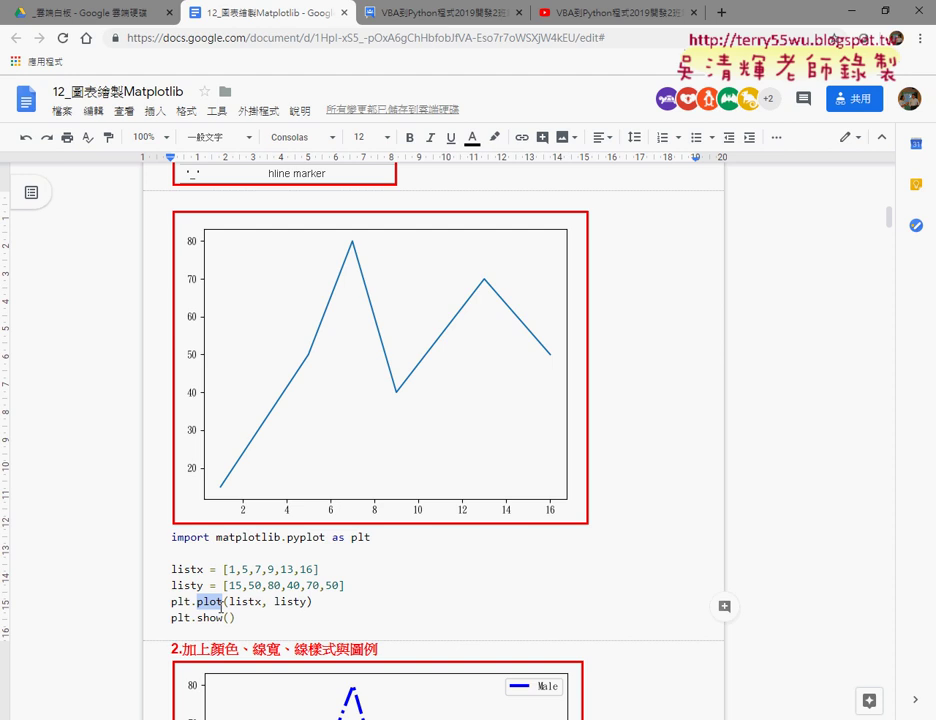
Step: Open the matplotlib.pyplot.plot documentation page from the link in the notes
{"action": "scroll", "coordinate": [221, 608], "scroll_direction": "up", "scroll_amount": 2}
{"action": "scroll", "coordinate": [219, 608], "scroll_direction": "up", "scroll_amount": 7}
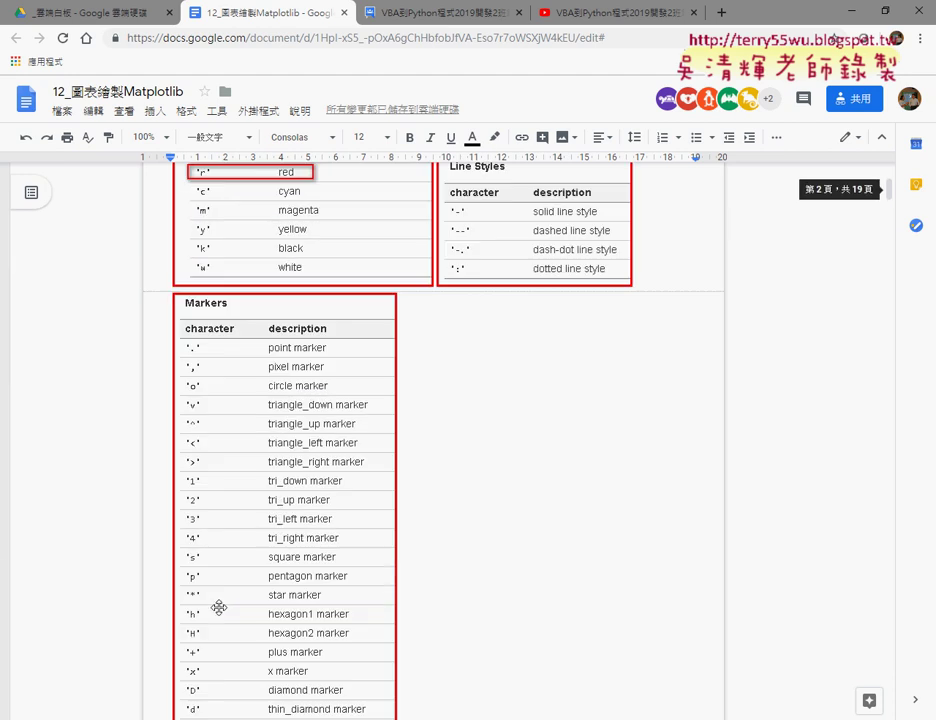
{"action": "scroll", "coordinate": [219, 607], "scroll_direction": "up", "scroll_amount": 3}
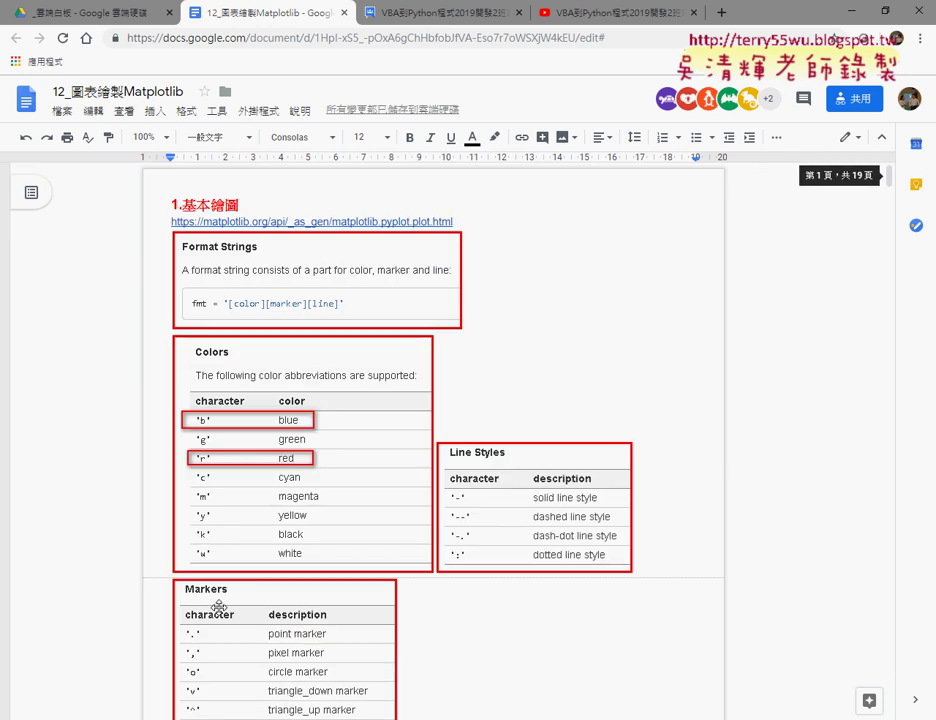
{"action": "left_click", "coordinate": [317, 222]}
{"action": "left_click", "coordinate": [240, 244]}
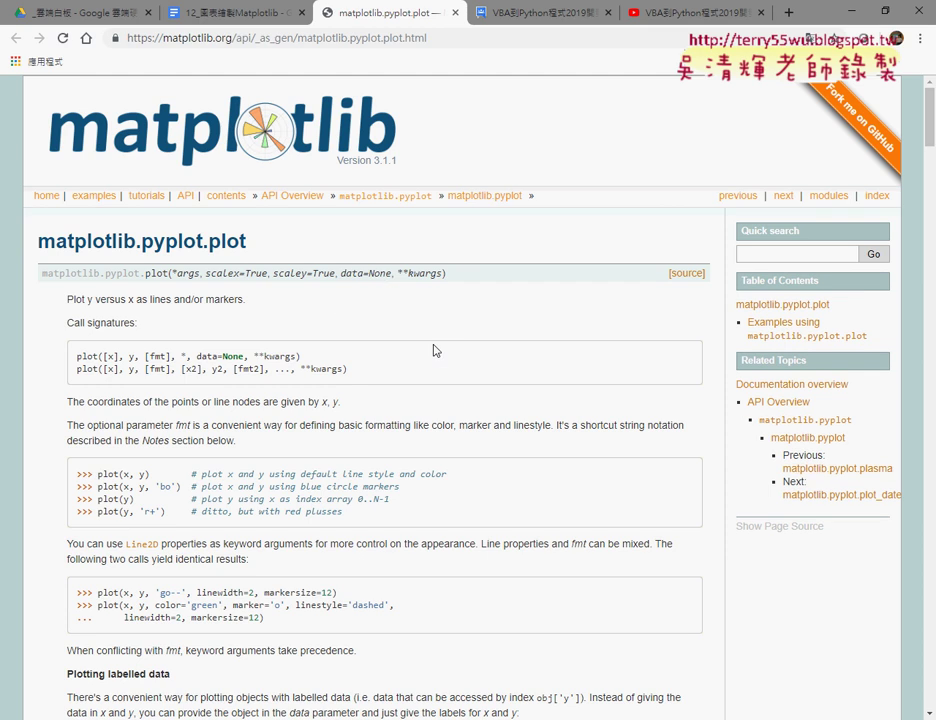
Step: Scroll the pyplot.plot reference page down to its 'Examples using matplotlib.pyplot.plot' gallery
{"action": "scroll", "coordinate": [450, 340], "scroll_direction": "down", "scroll_amount": 1}
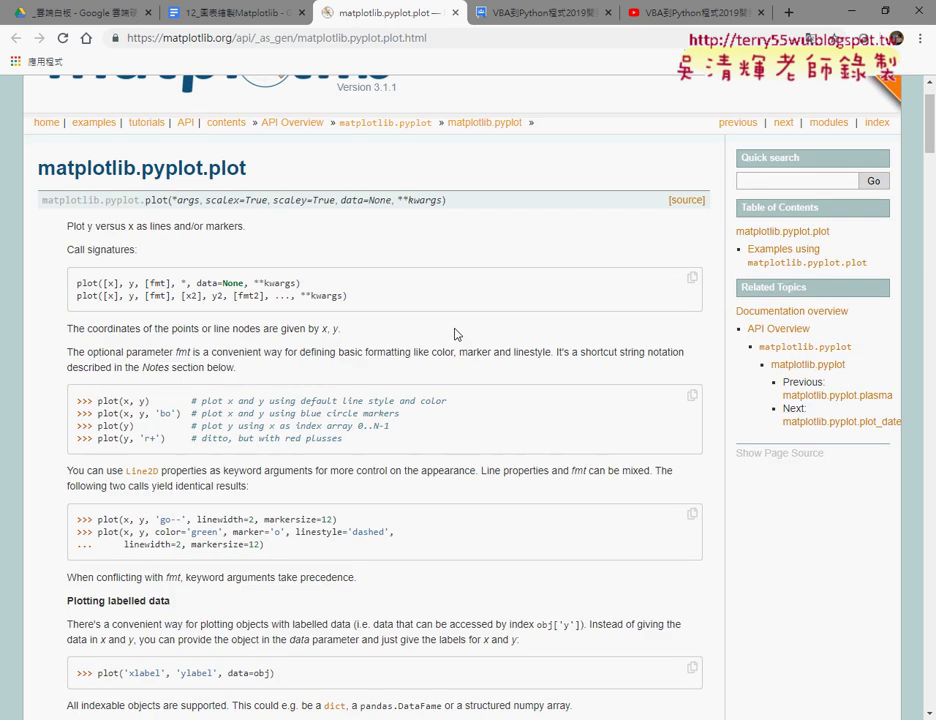
{"action": "scroll", "coordinate": [454, 334], "scroll_direction": "down", "scroll_amount": 2}
{"action": "scroll", "coordinate": [454, 334], "scroll_direction": "down", "scroll_amount": 6}
{"action": "scroll", "coordinate": [454, 334], "scroll_direction": "down", "scroll_amount": 6}
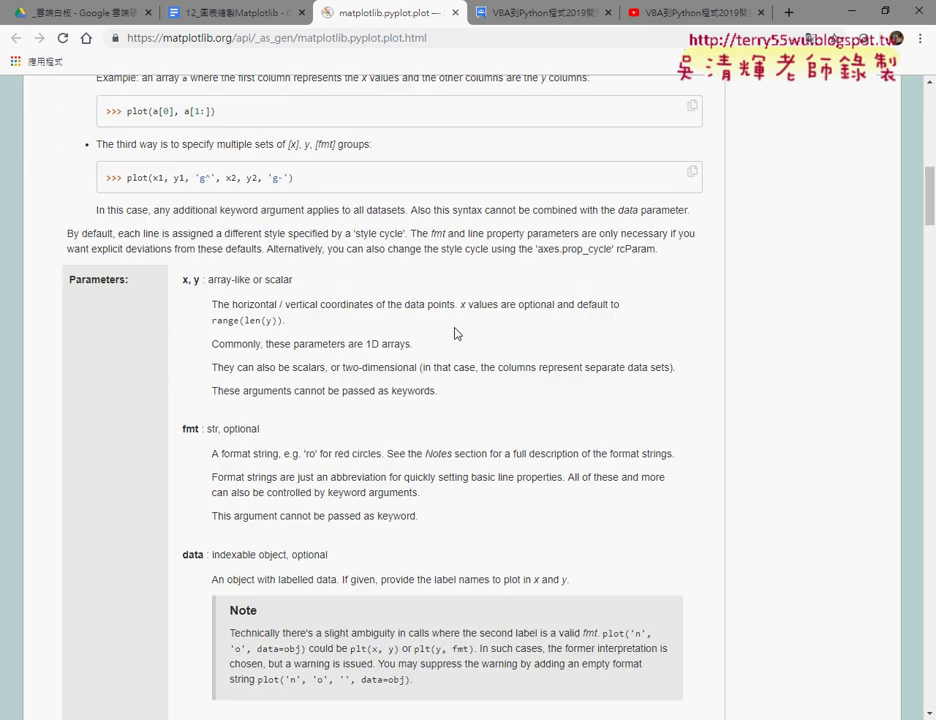
{"action": "scroll", "coordinate": [454, 334], "scroll_direction": "down", "scroll_amount": 4}
{"action": "scroll", "coordinate": [460, 330], "scroll_direction": "down", "scroll_amount": 7}
{"action": "scroll", "coordinate": [752, 336], "scroll_direction": "down", "scroll_amount": 4}
{"action": "scroll", "coordinate": [756, 336], "scroll_direction": "down", "scroll_amount": 8}
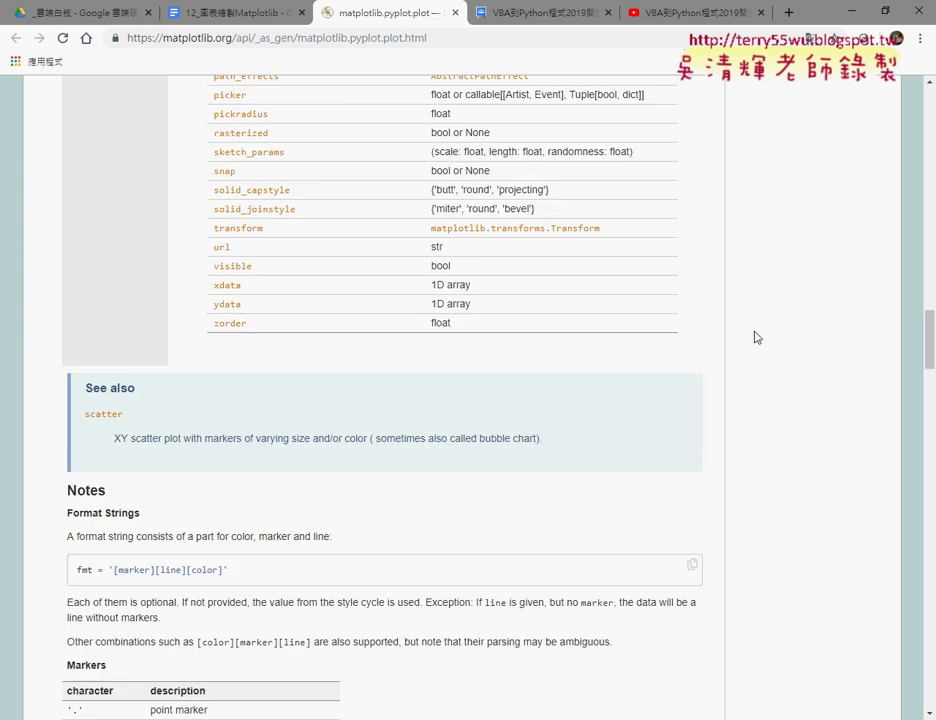
{"action": "scroll", "coordinate": [756, 337], "scroll_direction": "up", "scroll_amount": 2}
{"action": "scroll", "coordinate": [411, 163], "scroll_direction": "up", "scroll_amount": 3}
{"action": "scroll", "coordinate": [560, 439], "scroll_direction": "down", "scroll_amount": 4}
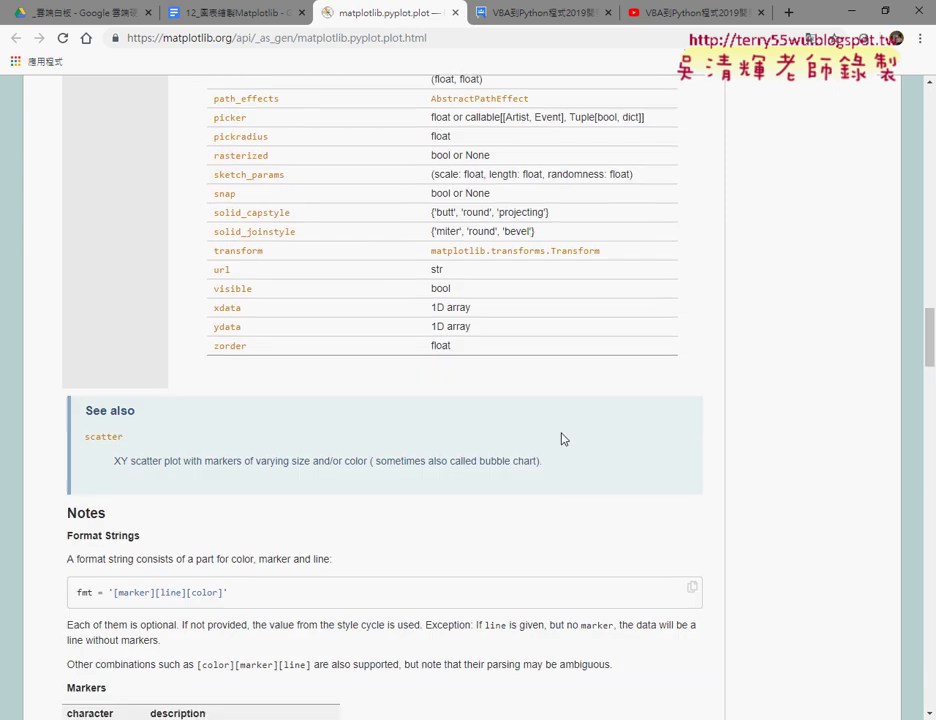
{"action": "scroll", "coordinate": [560, 439], "scroll_direction": "down", "scroll_amount": 8}
{"action": "scroll", "coordinate": [563, 438], "scroll_direction": "down", "scroll_amount": 3}
{"action": "scroll", "coordinate": [563, 438], "scroll_direction": "down", "scroll_amount": 3}
{"action": "scroll", "coordinate": [563, 438], "scroll_direction": "down", "scroll_amount": 3}
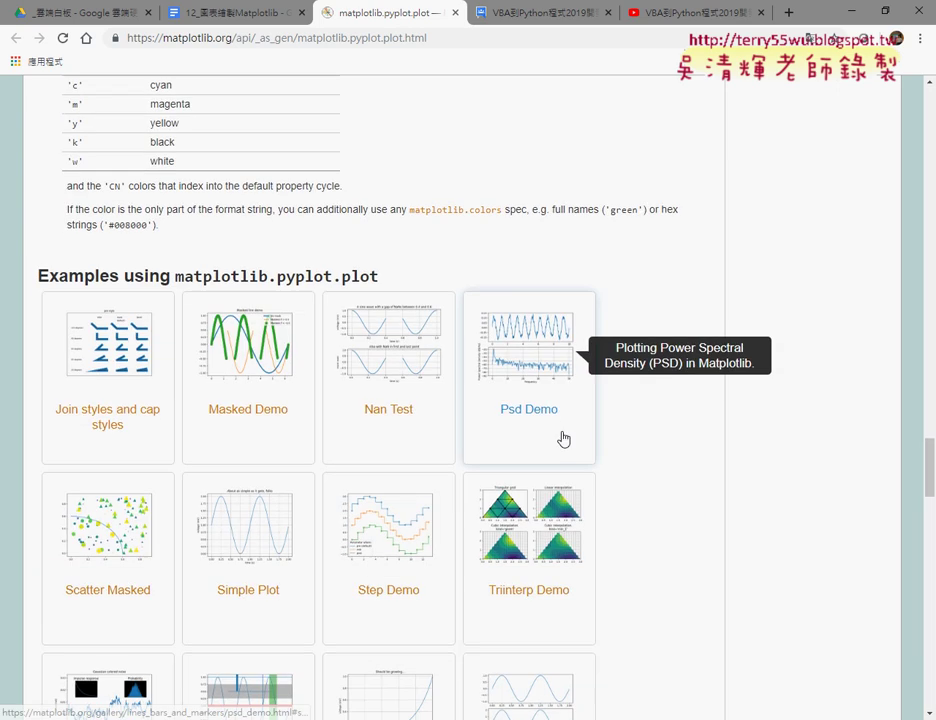
{"action": "scroll", "coordinate": [563, 438], "scroll_direction": "down", "scroll_amount": 2}
{"action": "scroll", "coordinate": [563, 438], "scroll_direction": "up", "scroll_amount": 1}
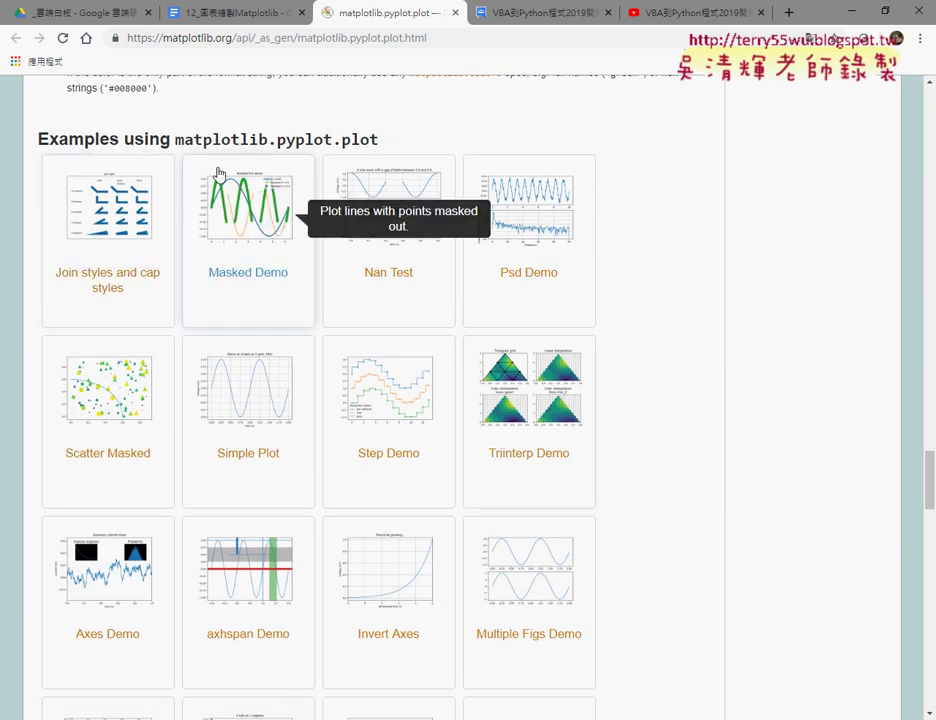
{"action": "scroll", "coordinate": [533, 324], "scroll_direction": "down", "scroll_amount": 3}
{"action": "scroll", "coordinate": [533, 324], "scroll_direction": "down", "scroll_amount": 3}
{"action": "scroll", "coordinate": [533, 324], "scroll_direction": "down", "scroll_amount": 1}
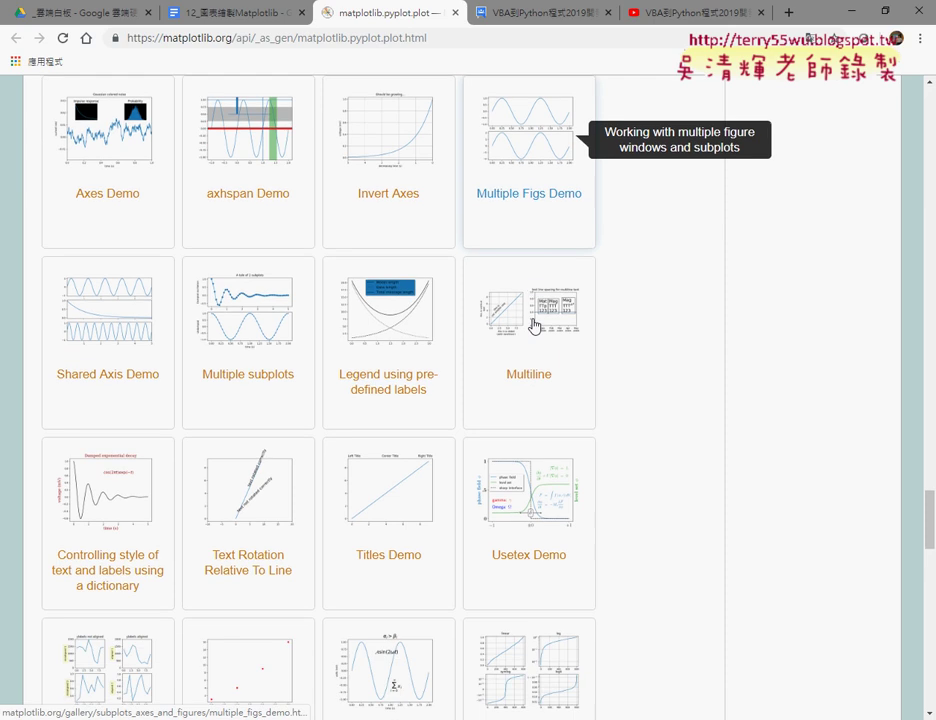
{"action": "scroll", "coordinate": [533, 324], "scroll_direction": "down", "scroll_amount": 3}
{"action": "scroll", "coordinate": [533, 325], "scroll_direction": "down", "scroll_amount": 2}
{"action": "scroll", "coordinate": [533, 325], "scroll_direction": "down", "scroll_amount": 2}
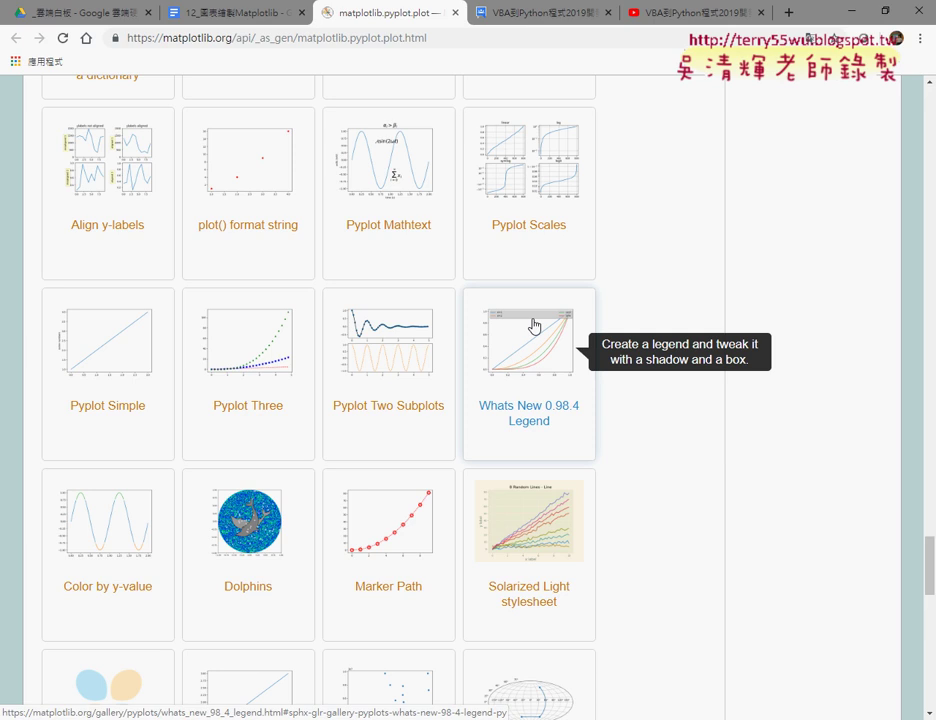
Step: Open the Pyplot Scales example and scroll to its linear, log, symlog and logit plots
{"action": "left_click", "coordinate": [530, 189]}
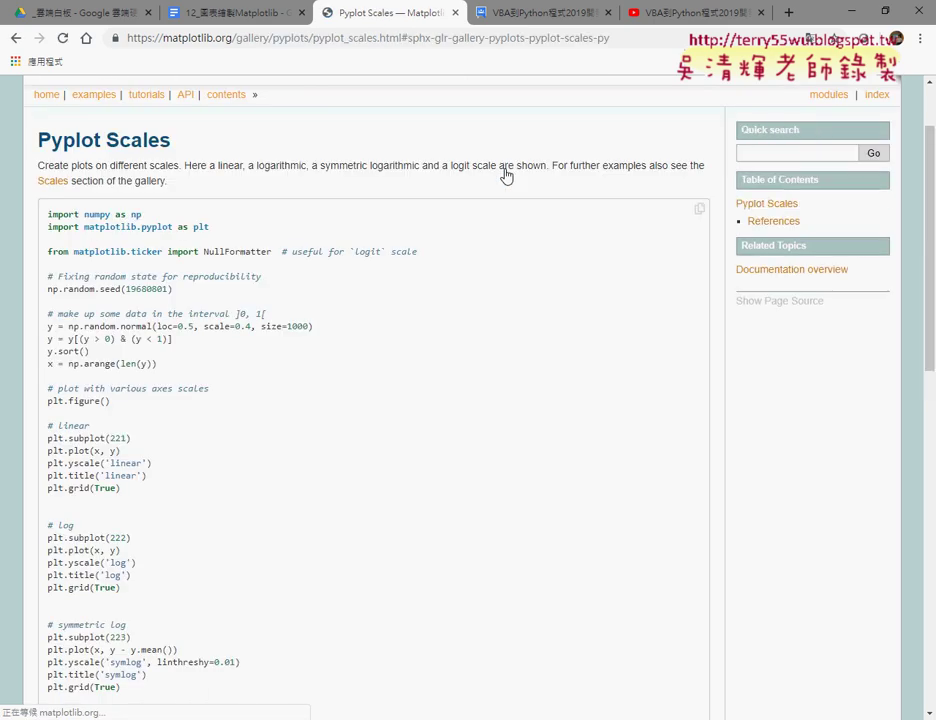
{"action": "scroll", "coordinate": [505, 176], "scroll_direction": "down", "scroll_amount": 3}
{"action": "scroll", "coordinate": [506, 176], "scroll_direction": "down", "scroll_amount": 3}
{"action": "scroll", "coordinate": [497, 184], "scroll_direction": "down", "scroll_amount": 3}
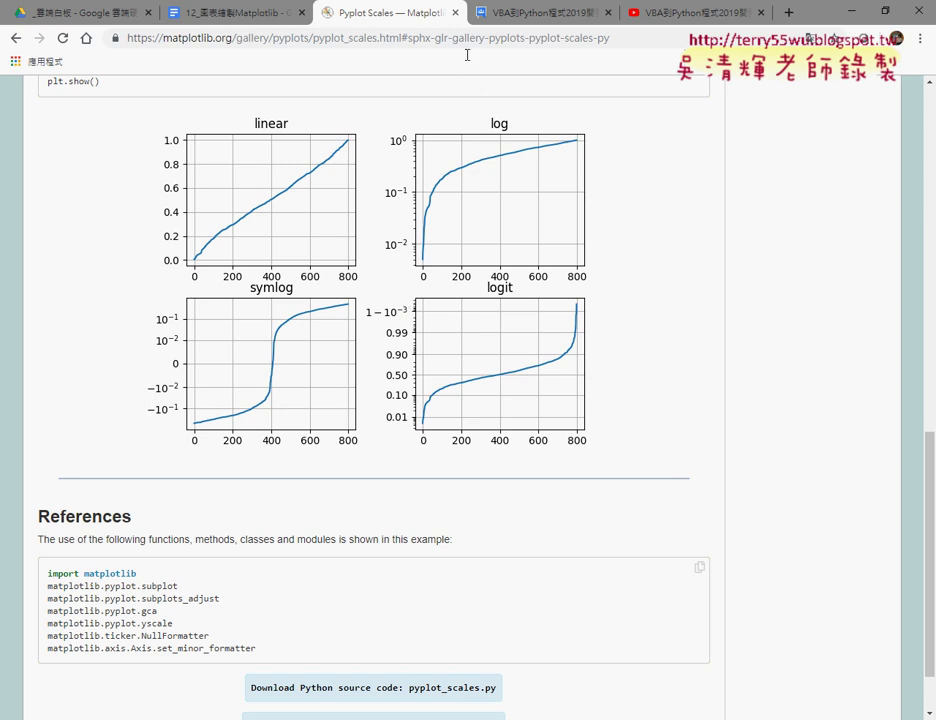
Step: Close the Pyplot Scales page and scroll the notes back to the basic line-plot code
{"action": "left_click", "coordinate": [456, 12]}
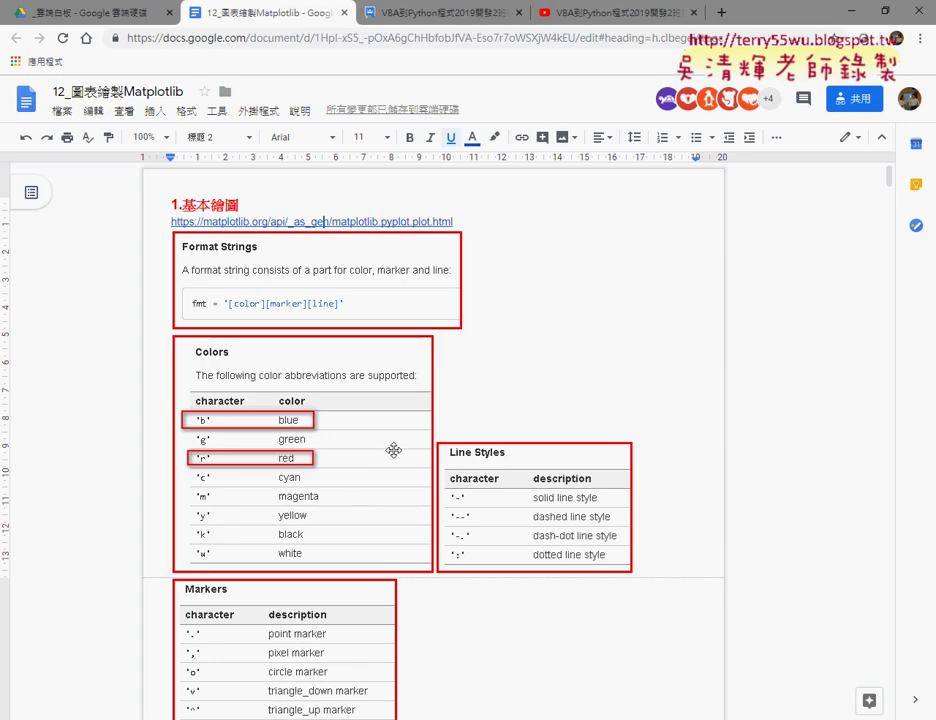
{"action": "scroll", "coordinate": [394, 450], "scroll_direction": "down", "scroll_amount": 2}
{"action": "scroll", "coordinate": [396, 451], "scroll_direction": "down", "scroll_amount": 4}
{"action": "scroll", "coordinate": [397, 445], "scroll_direction": "down", "scroll_amount": 6}
{"action": "scroll", "coordinate": [397, 449], "scroll_direction": "down", "scroll_amount": 3}
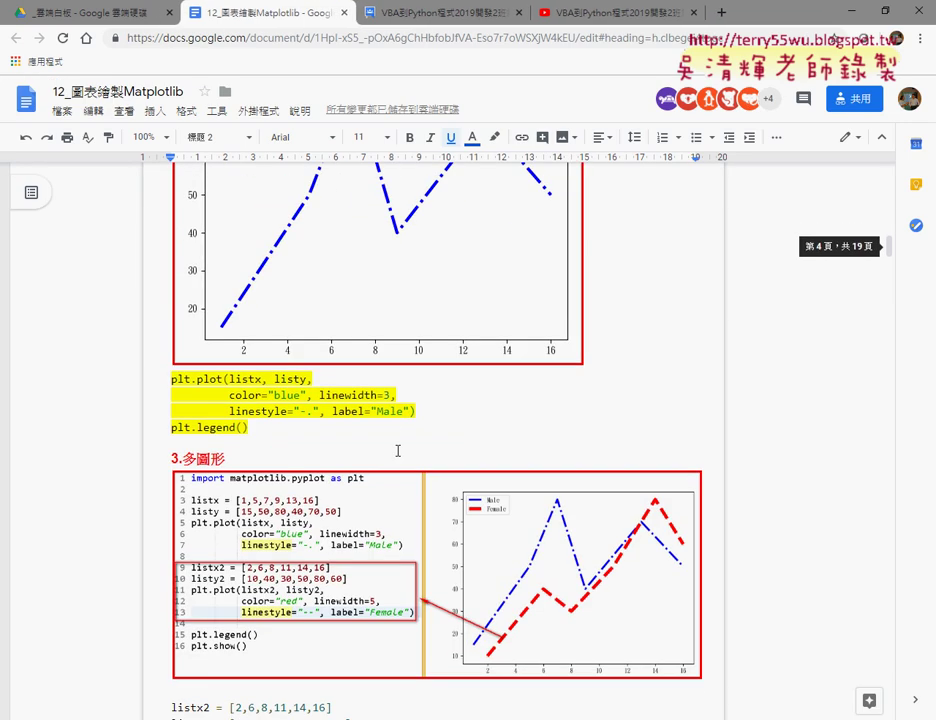
{"action": "scroll", "coordinate": [349, 449], "scroll_direction": "down", "scroll_amount": 3}
{"action": "scroll", "coordinate": [348, 450], "scroll_direction": "up", "scroll_amount": 3}
{"action": "scroll", "coordinate": [347, 448], "scroll_direction": "up", "scroll_amount": 7}
{"action": "scroll", "coordinate": [445, 493], "scroll_direction": "up", "scroll_amount": 2}
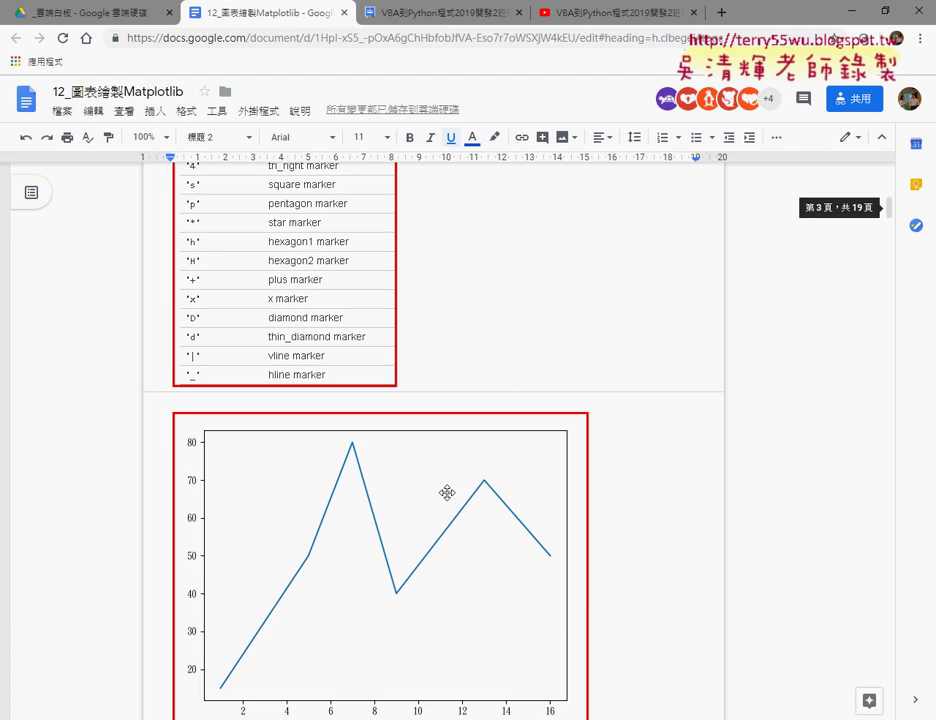
{"action": "scroll", "coordinate": [395, 524], "scroll_direction": "down", "scroll_amount": 3}
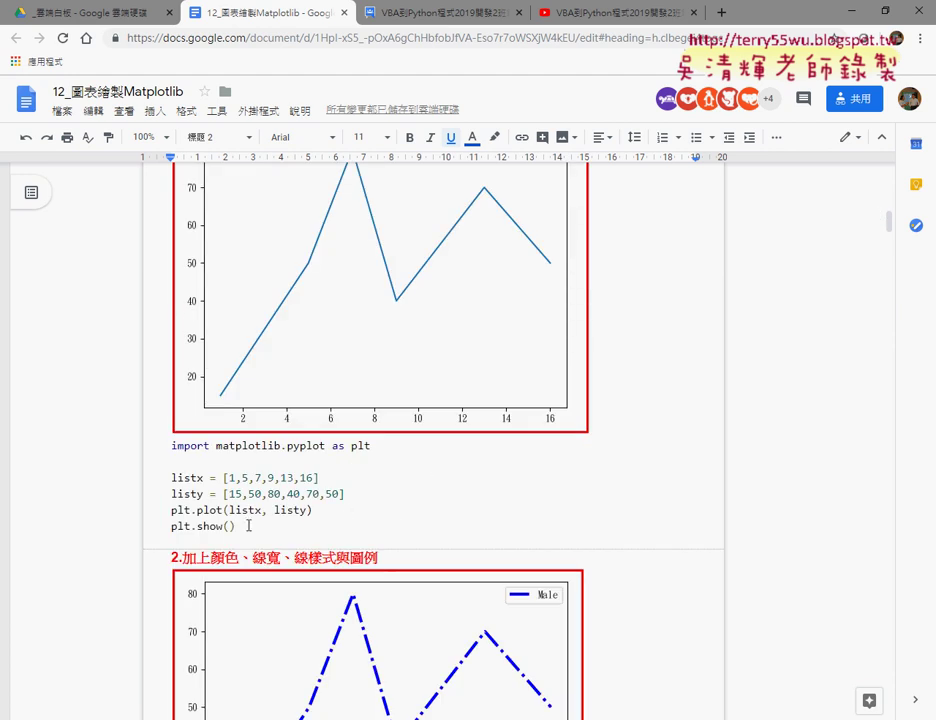
Step: Select the line-plot code block, then just the word matplotlib in the import line
{"action": "left_click_drag", "start_coordinate": [248, 525], "coordinate": [155, 445]}
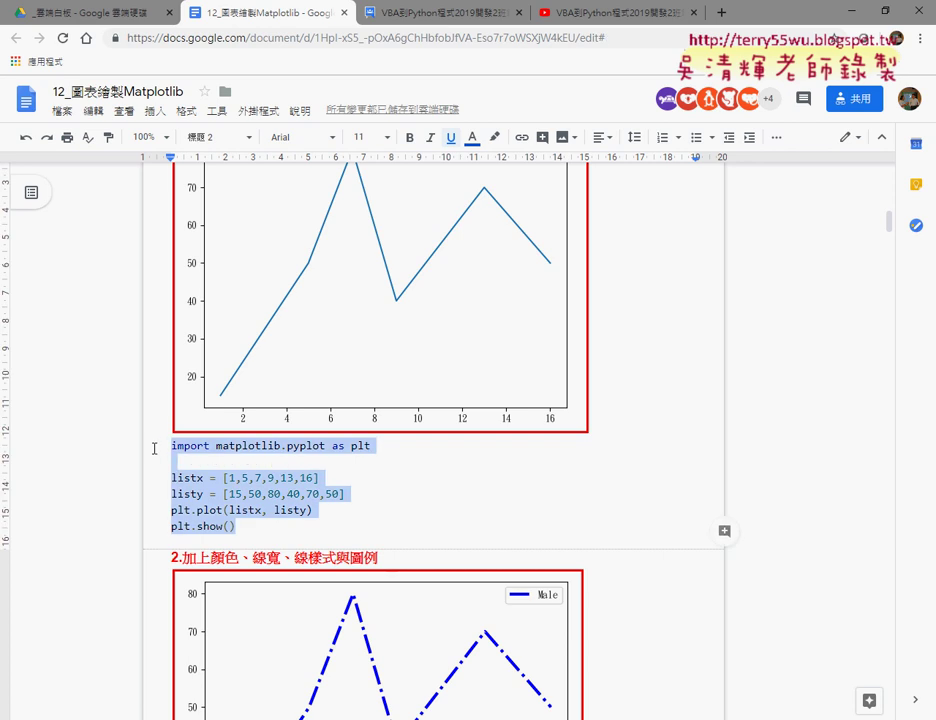
{"action": "left_click", "coordinate": [242, 459]}
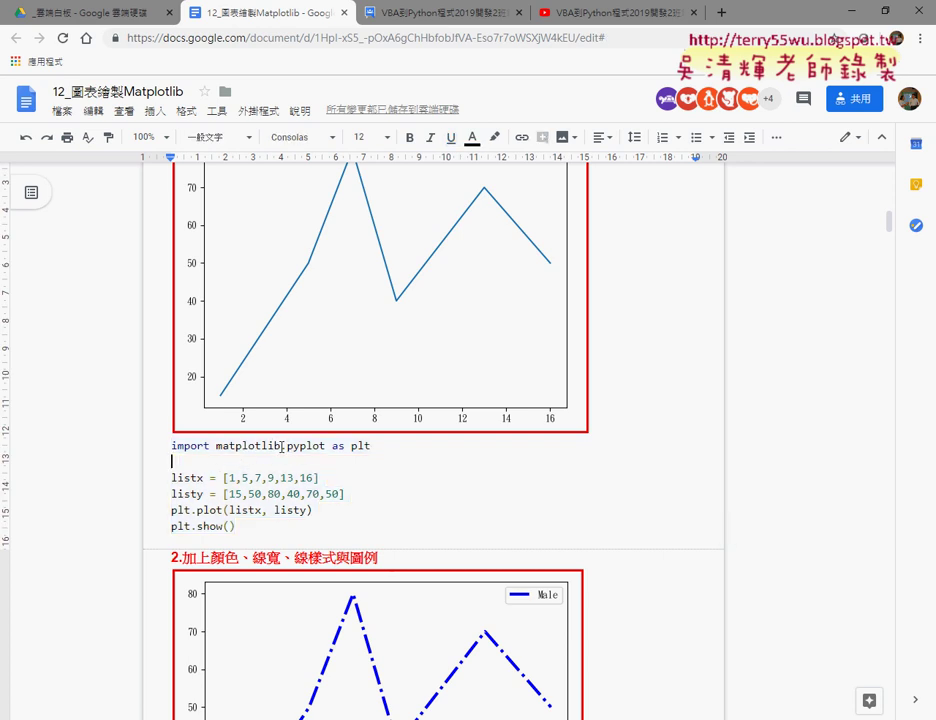
{"action": "left_click_drag", "start_coordinate": [281, 446], "coordinate": [215, 449]}
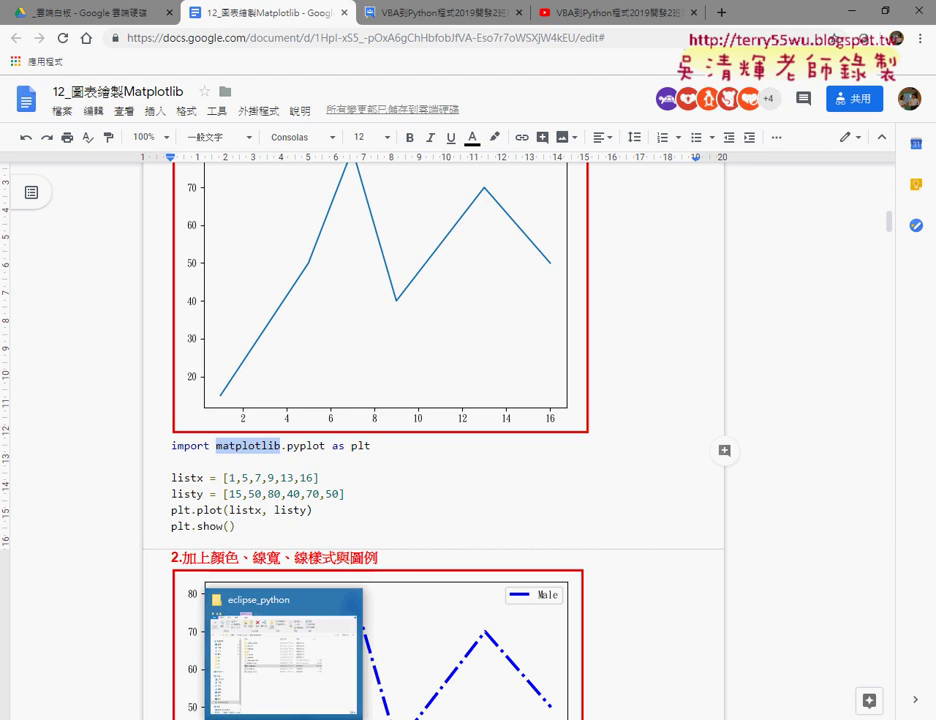
Step: In File Explorer, go from eclipse_python up to drive C: and into Python37-32
{"action": "left_click", "coordinate": [255, 650]}
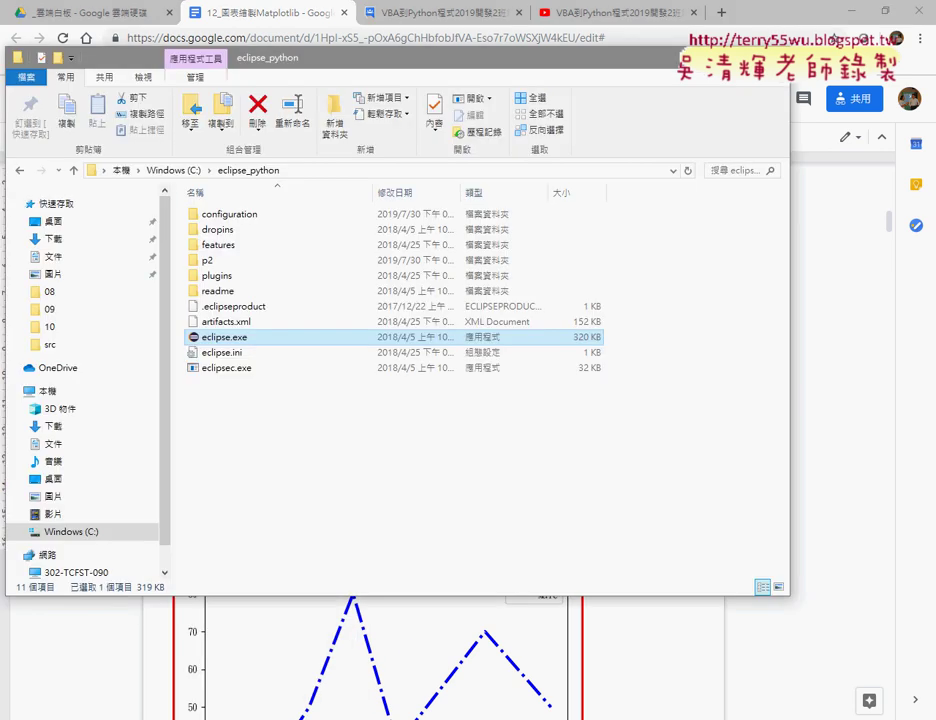
{"action": "left_click", "coordinate": [180, 170]}
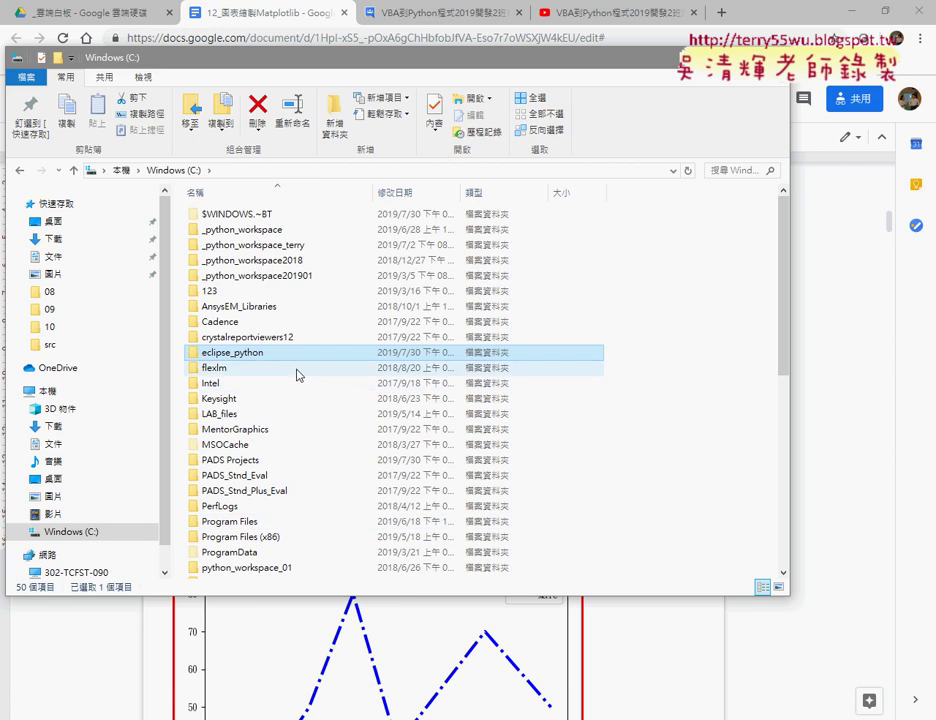
{"action": "scroll", "coordinate": [298, 375], "scroll_direction": "down", "scroll_amount": 2}
{"action": "scroll", "coordinate": [296, 375], "scroll_direction": "down", "scroll_amount": 1}
{"action": "scroll", "coordinate": [296, 375], "scroll_direction": "down", "scroll_amount": 1}
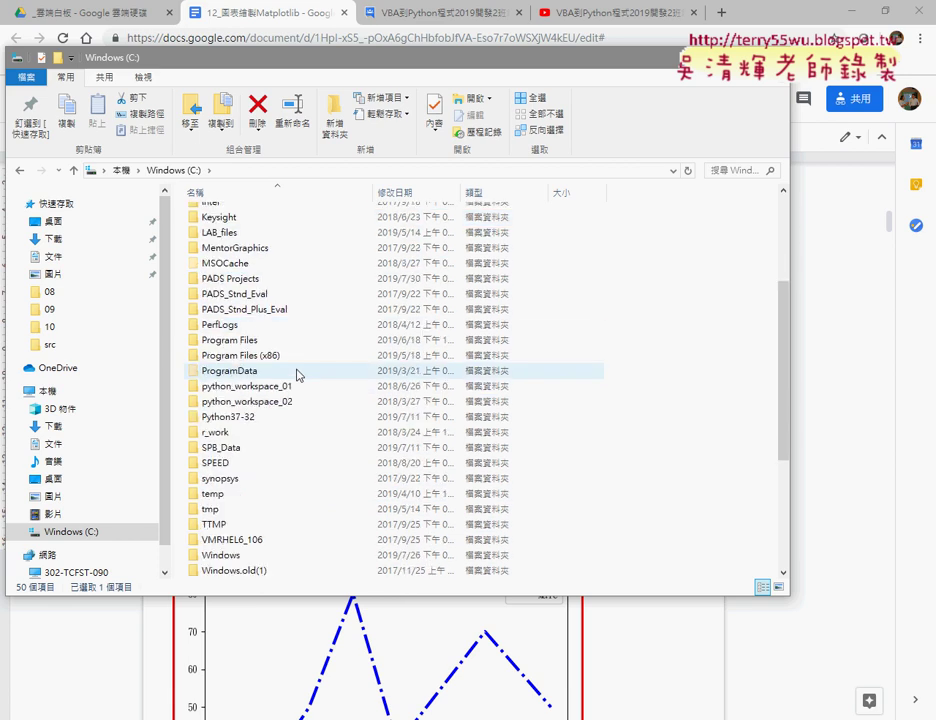
{"action": "double_click", "coordinate": [250, 418]}
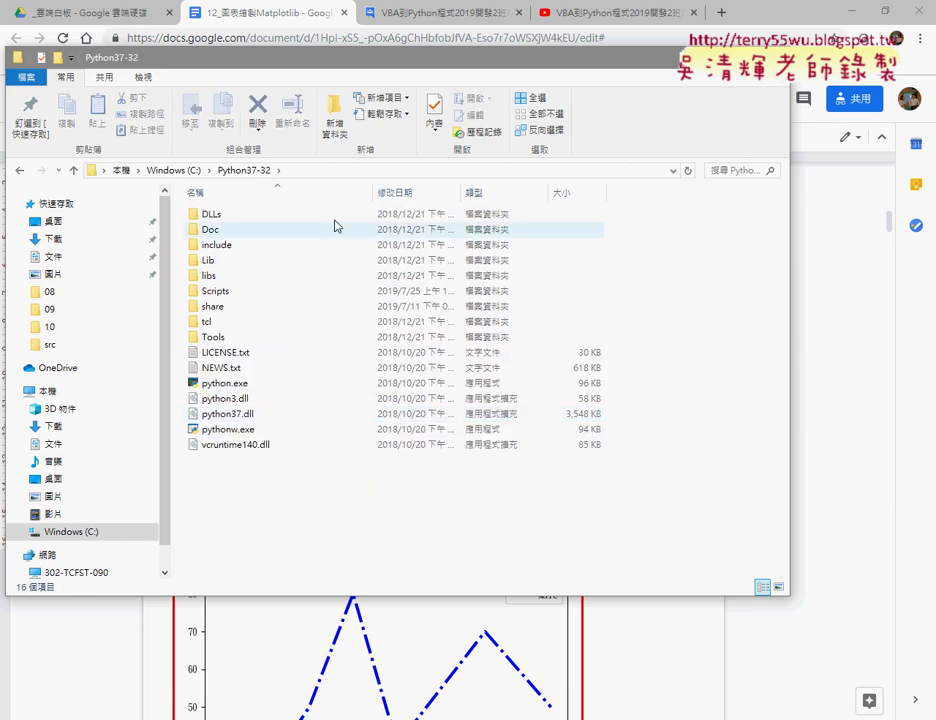
Step: Launch Command Prompt in C:\Python37-32 by entering cmd in the address bar
{"action": "left_click", "coordinate": [338, 170]}
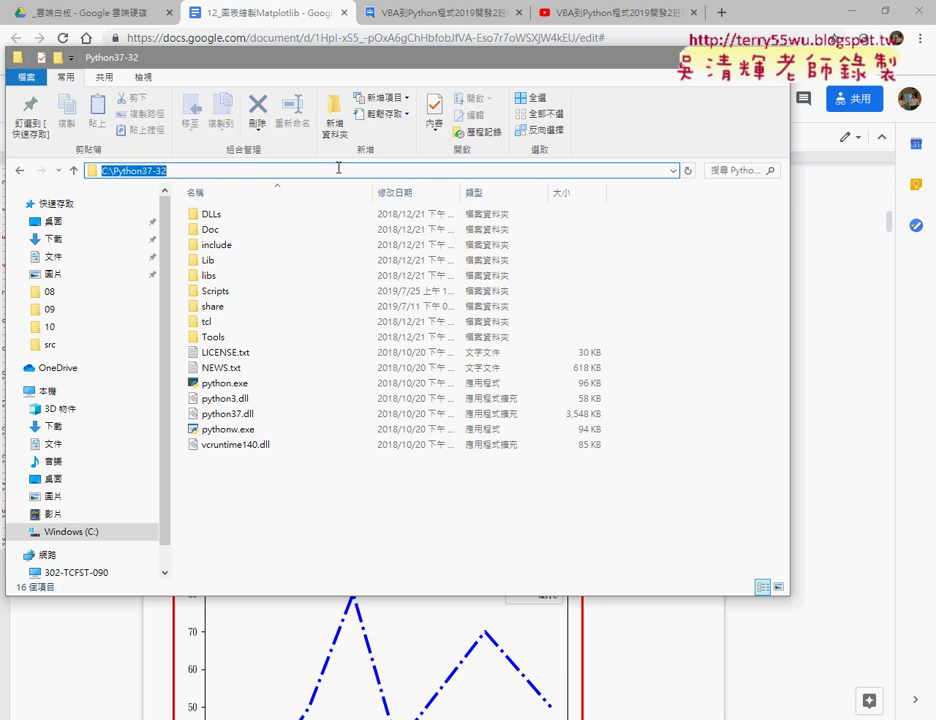
{"action": "type", "text": "cm"}
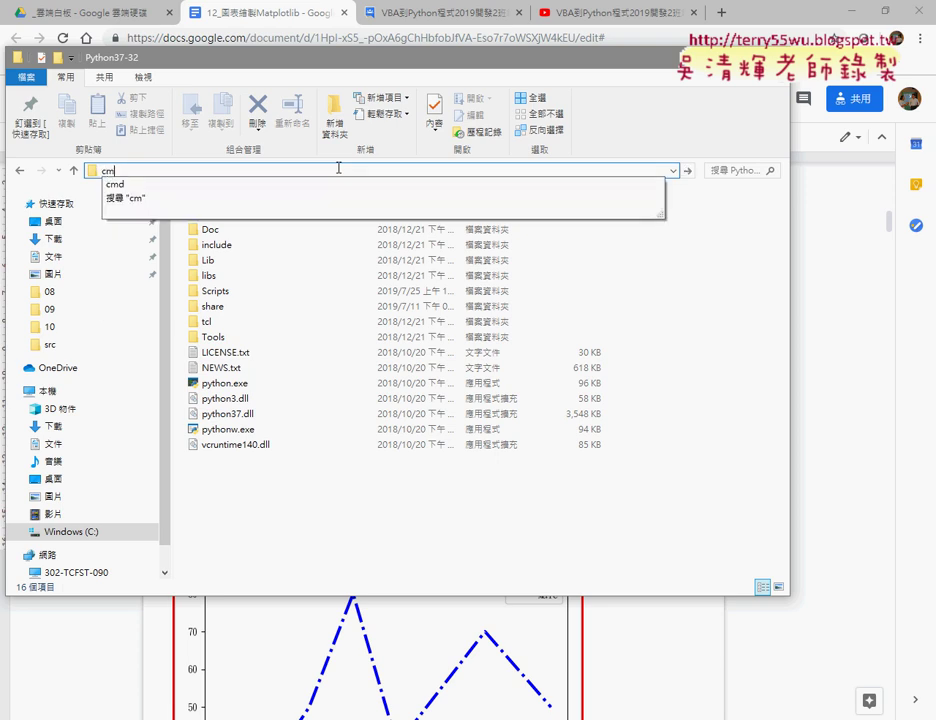
{"action": "type", "text": "d"}
{"action": "key", "text": "Return"}
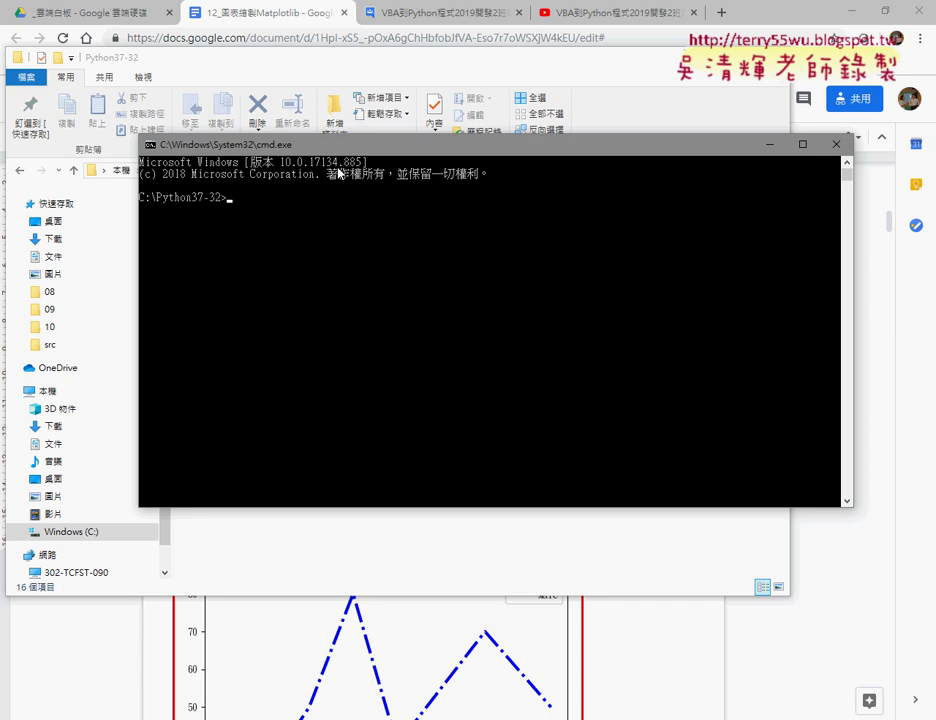
Step: Type 'python -m pip' at the C:\Python37-32 prompt, switching input to English letters
{"action": "type", "text": "p"}
{"action": "key", "text": "shift"}
{"action": "type", "text": "th"}
{"action": "type", "text": "on -m"}
{"action": "type", "text": " pi"}
{"action": "type", "text": "p install"}
Step: Check the package name in the notes, then run python -m pip install matplotlib
{"action": "left_click", "coordinate": [605, 673]}
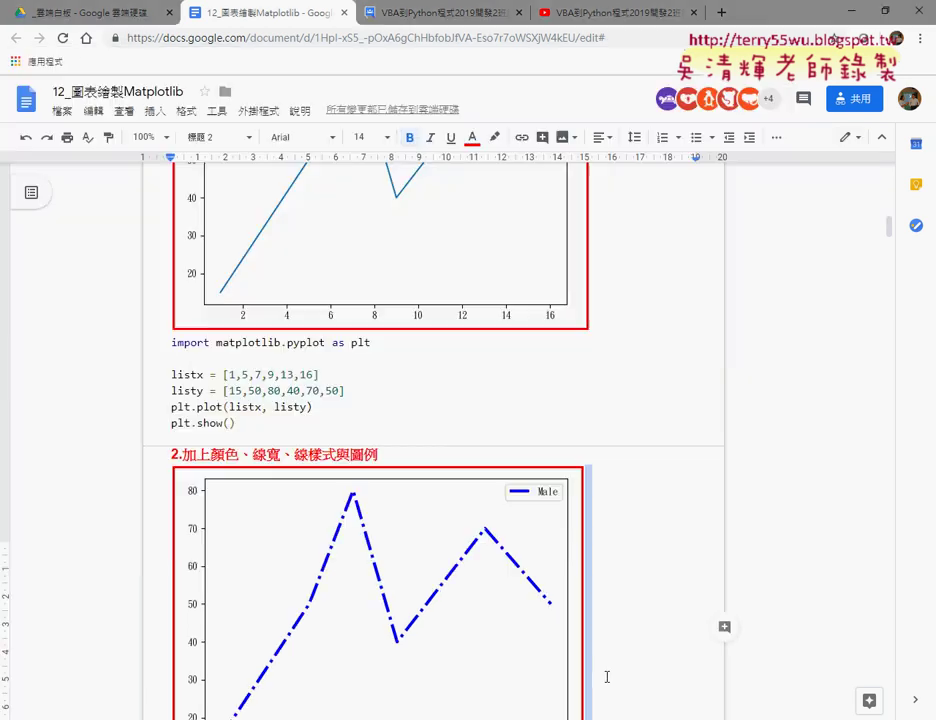
{"action": "left_click_drag", "start_coordinate": [216, 238], "coordinate": [279, 238]}
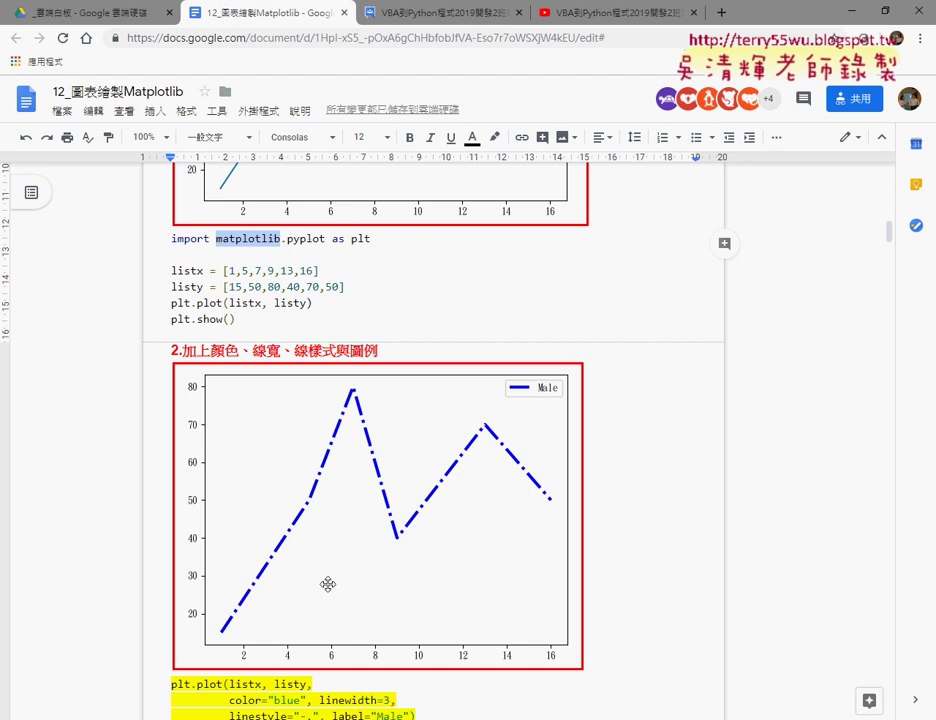
{"action": "key", "text": "alt+Tab"}
{"action": "type", "text": "matplotlib"}
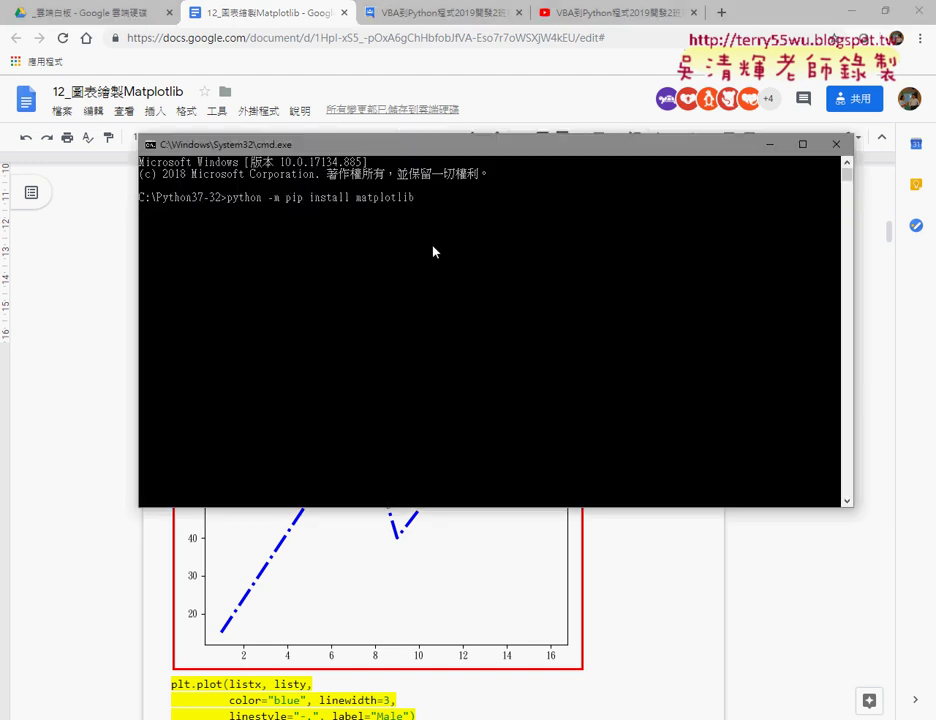
{"action": "key", "text": "Return"}
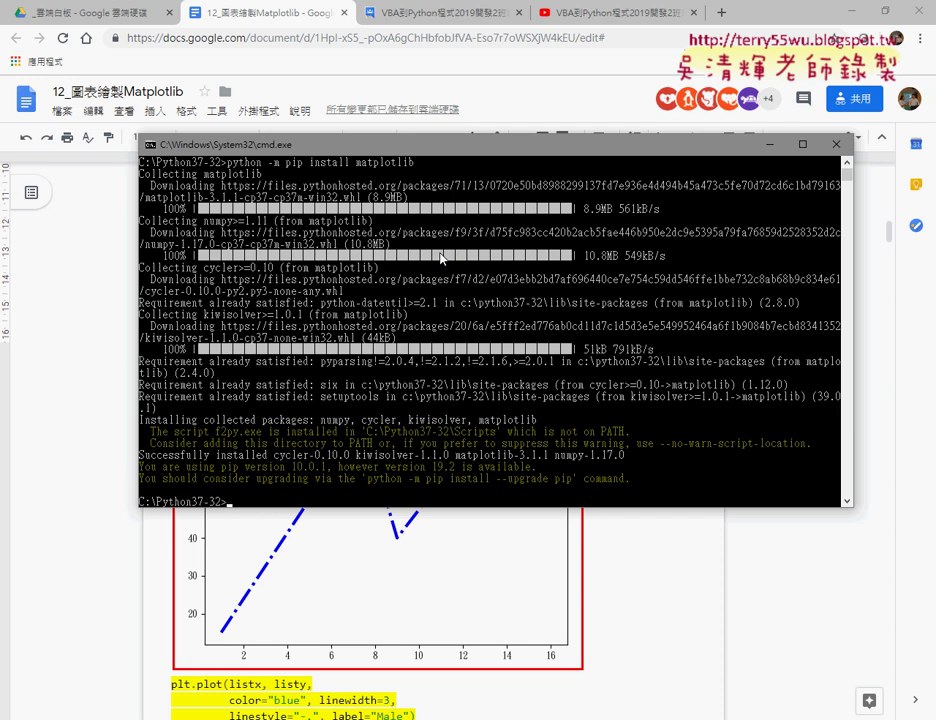
Step: Return to the Matplotlib lesson notes and scroll through the line-chart code
{"action": "left_click", "coordinate": [672, 584]}
{"action": "scroll", "coordinate": [558, 460], "scroll_direction": "up", "scroll_amount": 3}
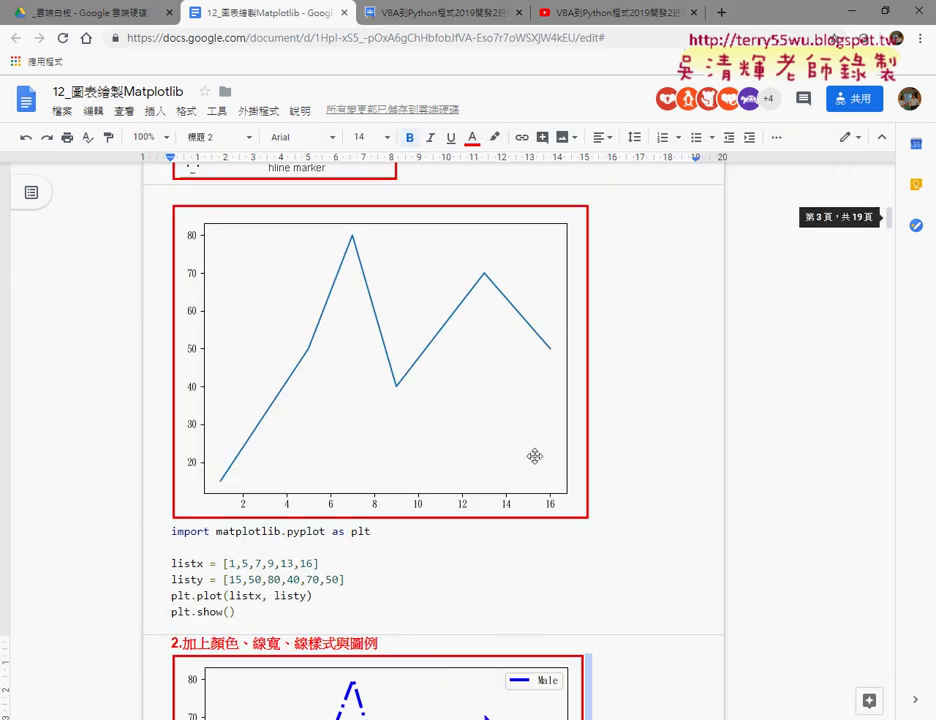
{"action": "scroll", "coordinate": [540, 455], "scroll_direction": "down", "scroll_amount": 3}
{"action": "scroll", "coordinate": [543, 464], "scroll_direction": "down", "scroll_amount": 2}
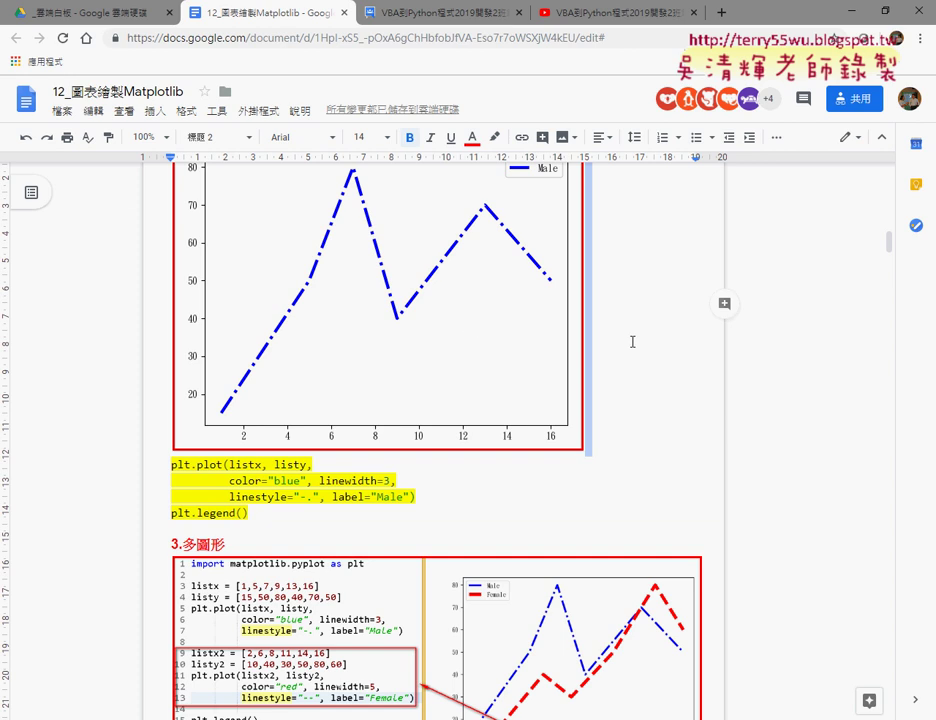
{"action": "scroll", "coordinate": [631, 355], "scroll_direction": "down", "scroll_amount": 2}
{"action": "scroll", "coordinate": [633, 371], "scroll_direction": "down", "scroll_amount": 3}
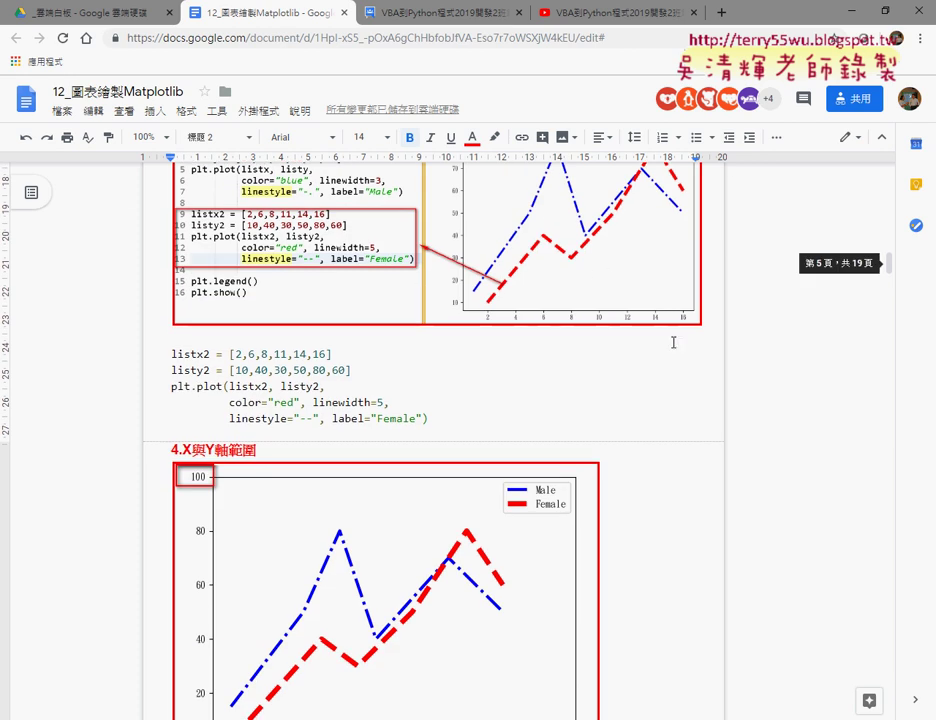
{"action": "scroll", "coordinate": [673, 345], "scroll_direction": "down", "scroll_amount": 3}
{"action": "scroll", "coordinate": [674, 352], "scroll_direction": "down", "scroll_amount": 2}
{"action": "scroll", "coordinate": [674, 352], "scroll_direction": "up", "scroll_amount": 2}
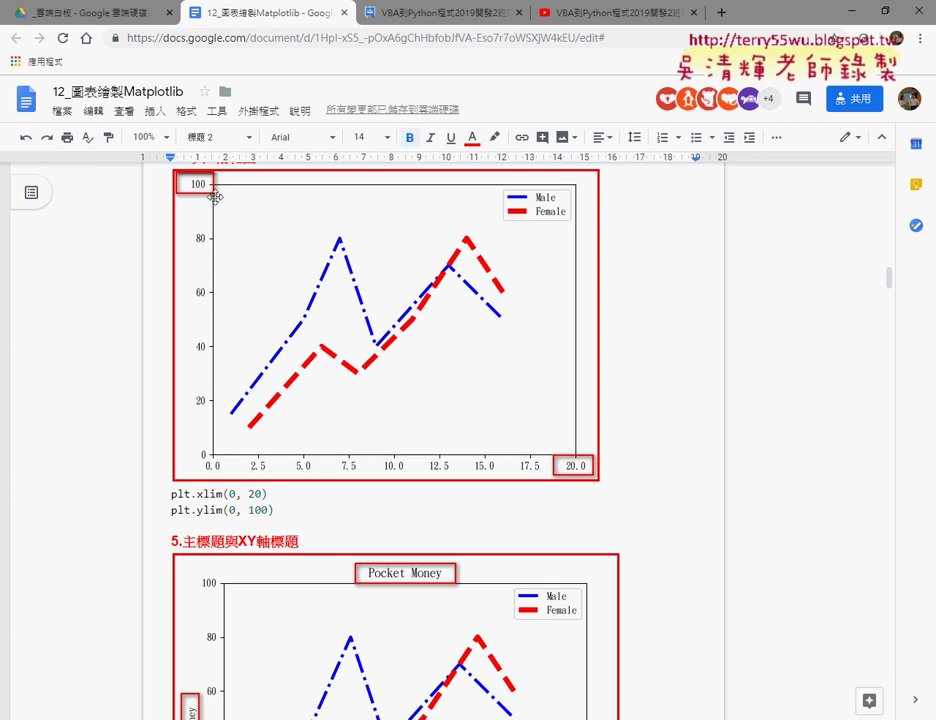
Step: Scroll further down and highlight the 401資料：折線圖 heading
{"action": "scroll", "coordinate": [324, 432], "scroll_direction": "down", "scroll_amount": 3}
{"action": "scroll", "coordinate": [325, 432], "scroll_direction": "down", "scroll_amount": 1}
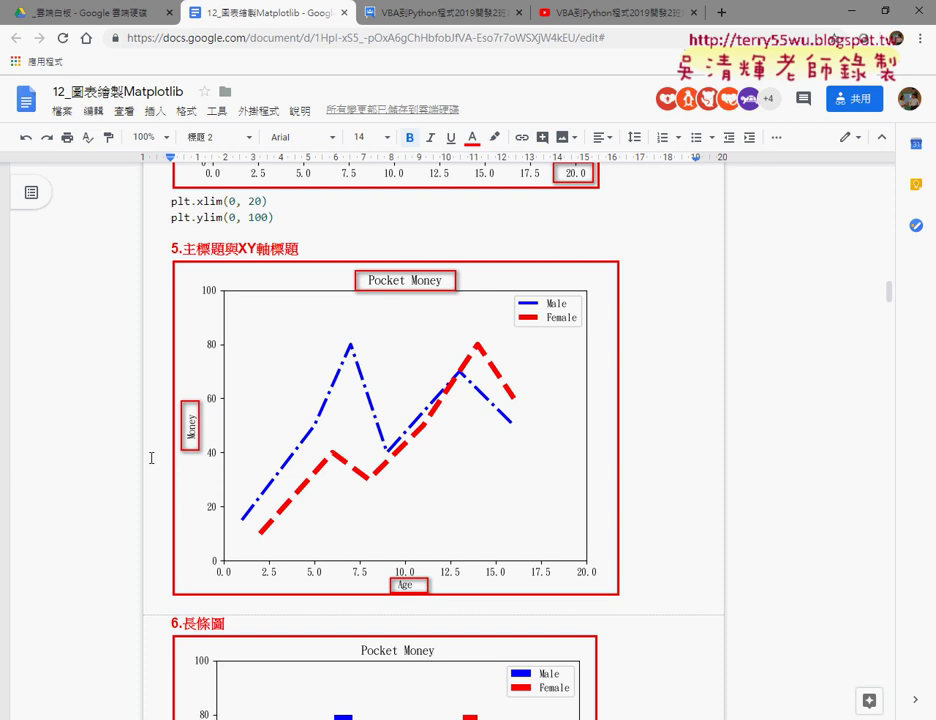
{"action": "scroll", "coordinate": [151, 458], "scroll_direction": "down", "scroll_amount": 2}
{"action": "scroll", "coordinate": [165, 330], "scroll_direction": "down", "scroll_amount": 2}
{"action": "scroll", "coordinate": [184, 209], "scroll_direction": "down", "scroll_amount": 2}
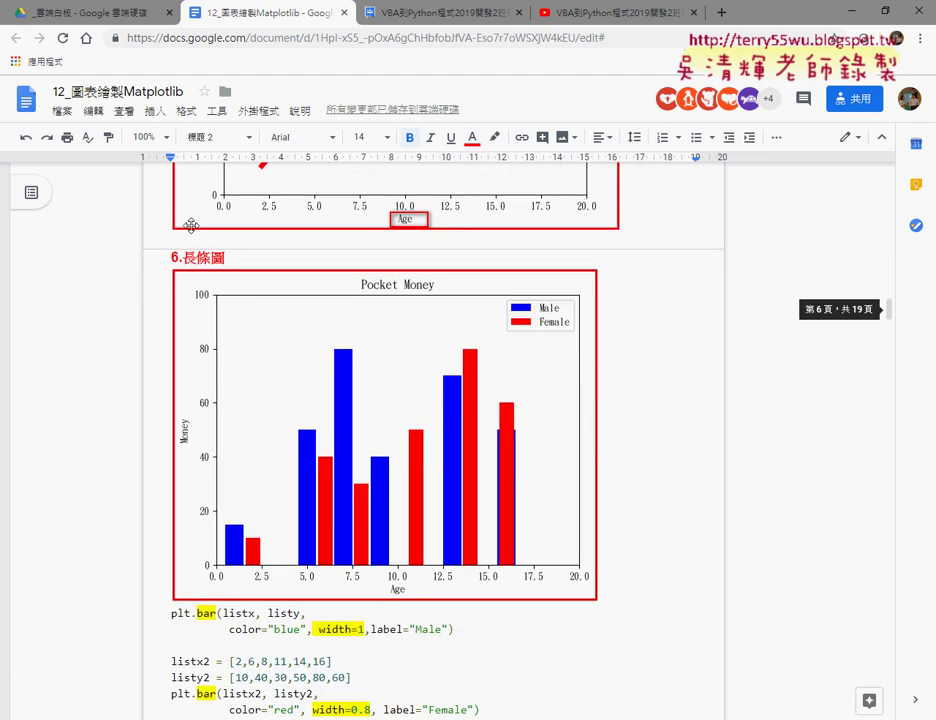
{"action": "scroll", "coordinate": [191, 226], "scroll_direction": "down", "scroll_amount": 1}
{"action": "scroll", "coordinate": [191, 226], "scroll_direction": "down", "scroll_amount": 2}
{"action": "scroll", "coordinate": [191, 226], "scroll_direction": "down", "scroll_amount": 2}
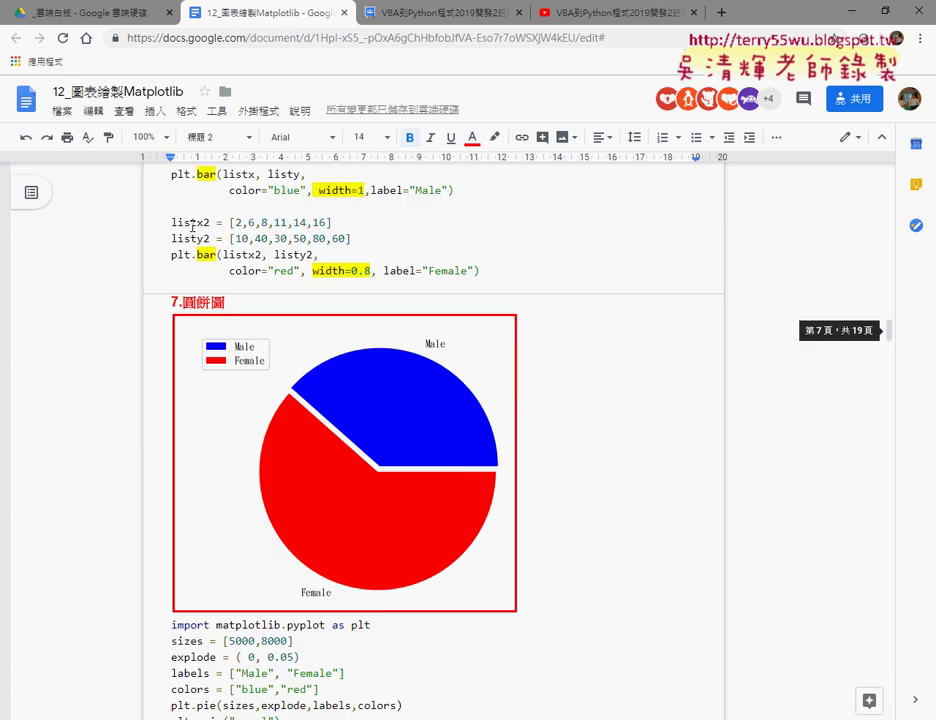
{"action": "scroll", "coordinate": [191, 226], "scroll_direction": "down", "scroll_amount": 2}
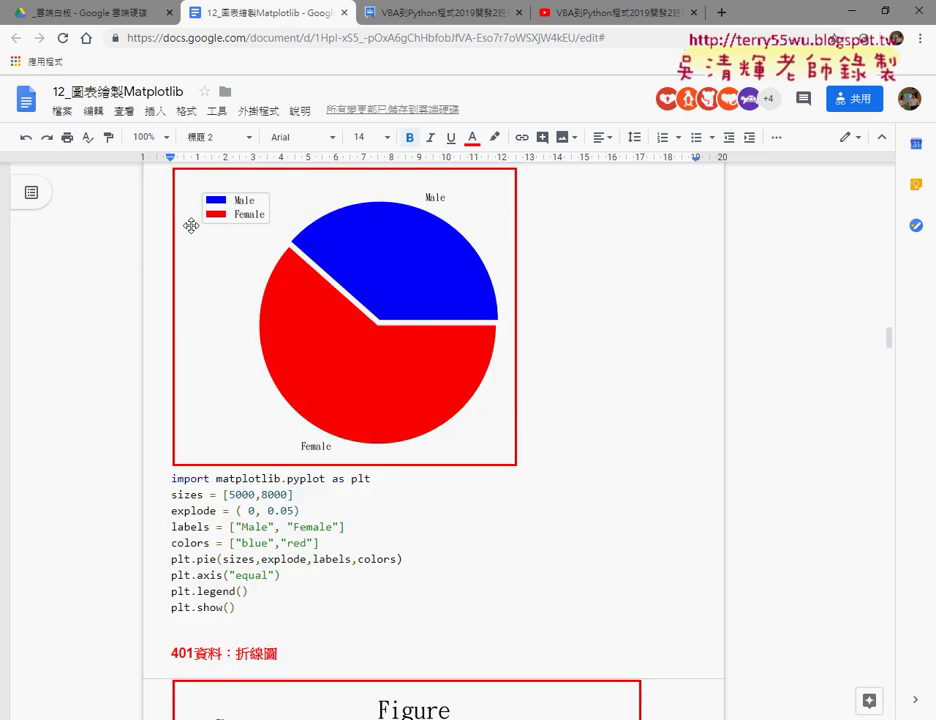
{"action": "scroll", "coordinate": [191, 226], "scroll_direction": "down", "scroll_amount": 2}
{"action": "scroll", "coordinate": [191, 226], "scroll_direction": "down", "scroll_amount": 2}
{"action": "scroll", "coordinate": [191, 226], "scroll_direction": "down", "scroll_amount": 1}
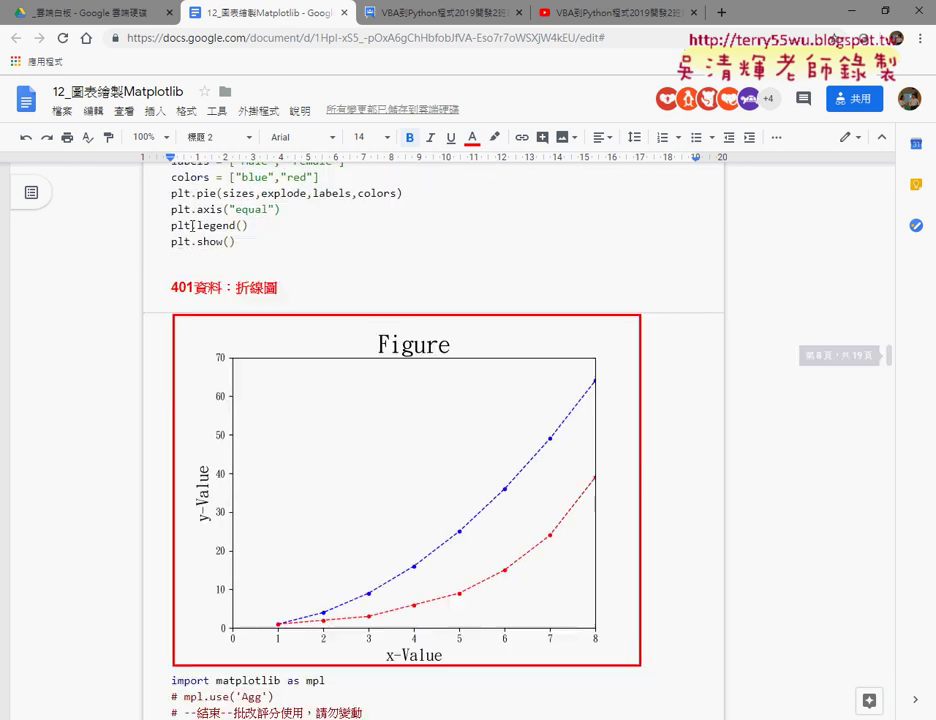
{"action": "left_click_drag", "start_coordinate": [171, 288], "coordinate": [293, 292]}
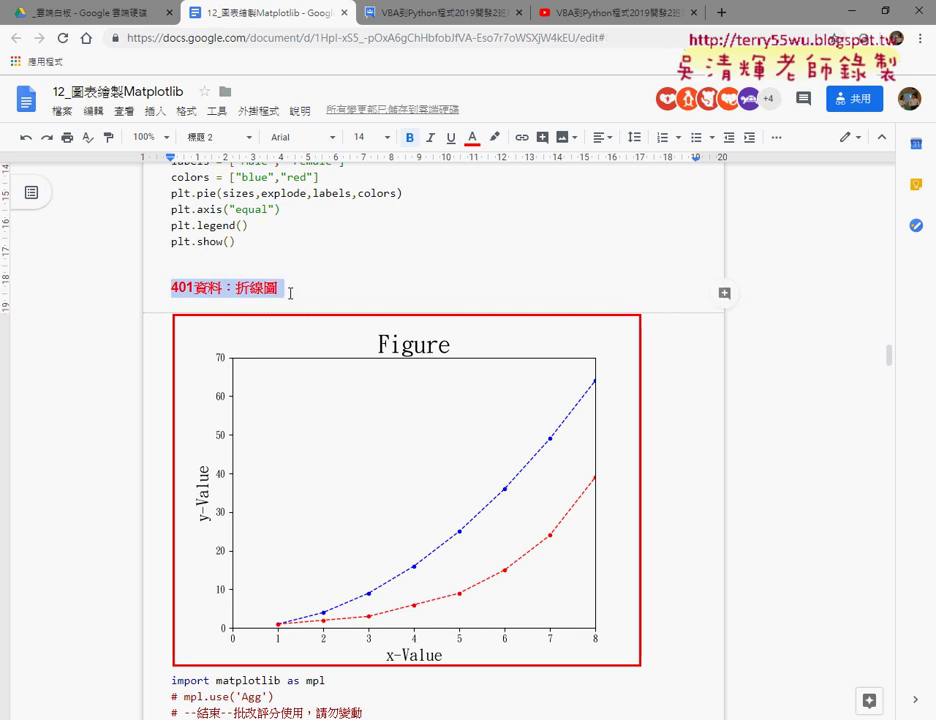
Step: Highlight read402.csv in the open() line and continue to the 403 heading
{"action": "scroll", "coordinate": [303, 428], "scroll_direction": "down", "scroll_amount": 3}
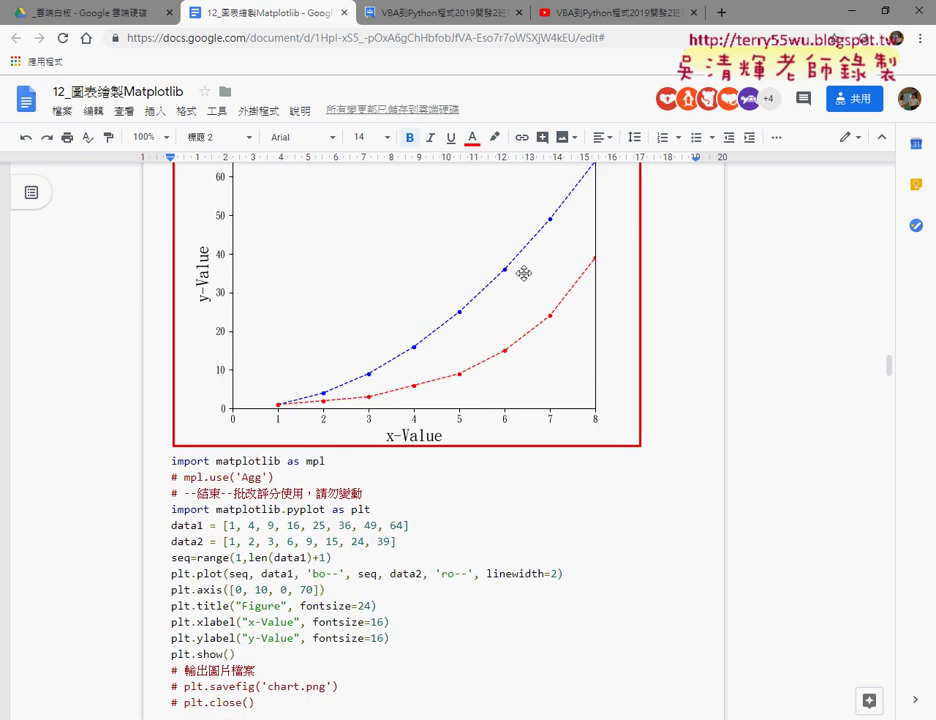
{"action": "scroll", "coordinate": [523, 273], "scroll_direction": "down", "scroll_amount": 3}
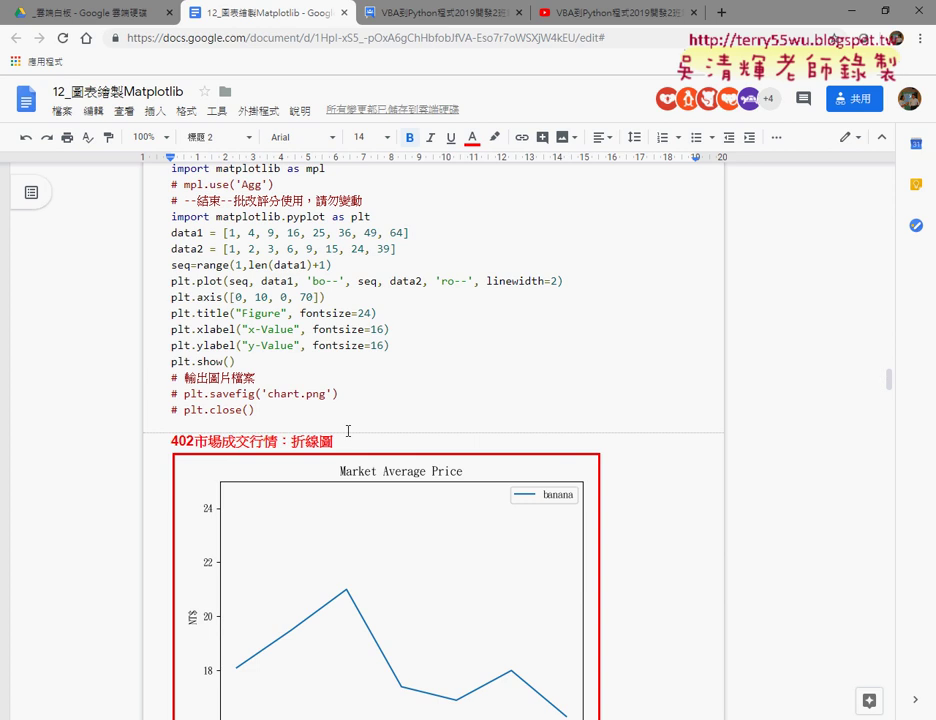
{"action": "scroll", "coordinate": [348, 431], "scroll_direction": "down", "scroll_amount": 2}
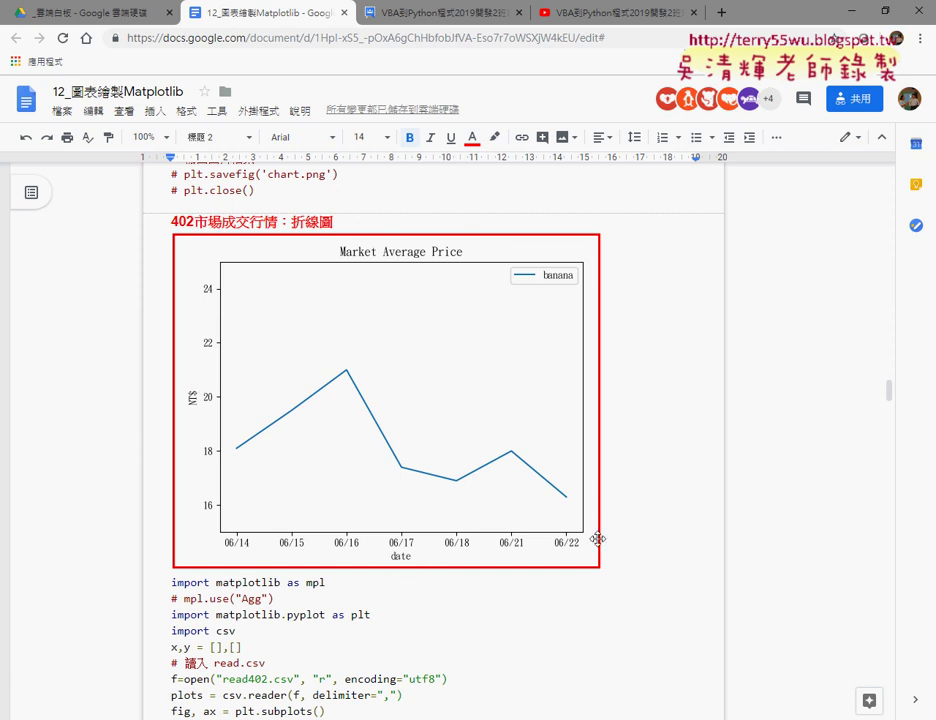
{"action": "scroll", "coordinate": [600, 545], "scroll_direction": "down", "scroll_amount": 1}
{"action": "scroll", "coordinate": [604, 552], "scroll_direction": "down", "scroll_amount": 2}
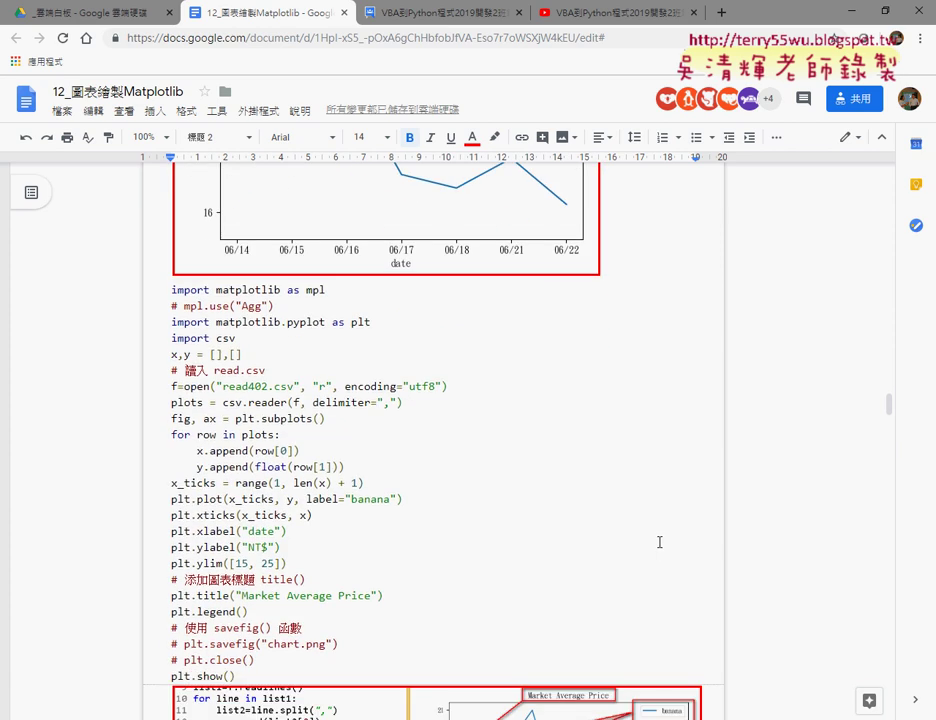
{"action": "left_click_drag", "start_coordinate": [223, 386], "coordinate": [296, 386]}
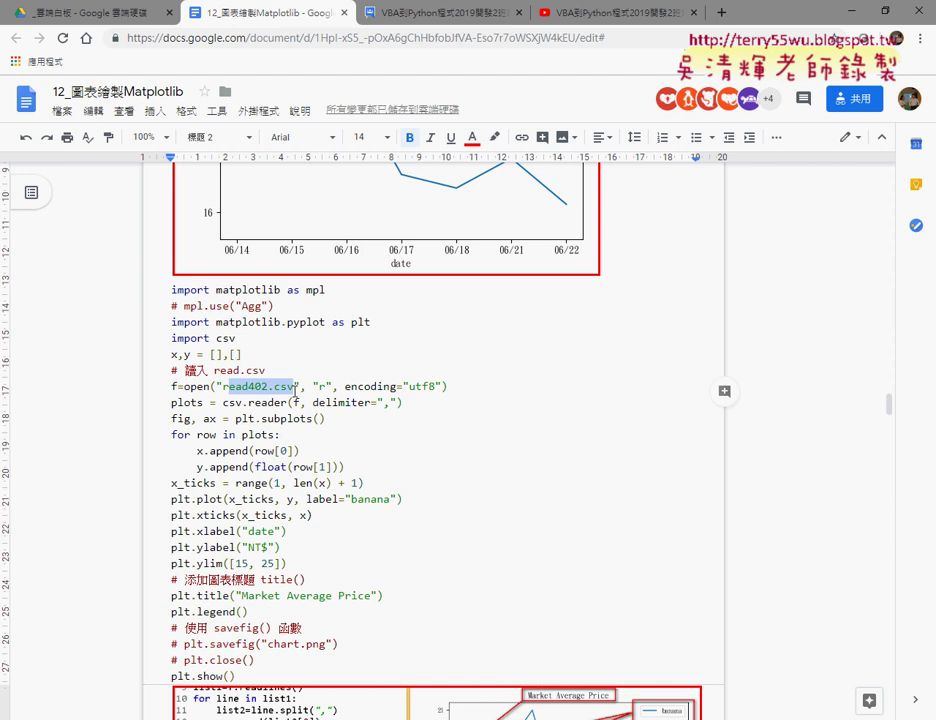
{"action": "scroll", "coordinate": [491, 520], "scroll_direction": "down", "scroll_amount": 2}
{"action": "scroll", "coordinate": [491, 520], "scroll_direction": "down", "scroll_amount": 2}
{"action": "scroll", "coordinate": [491, 522], "scroll_direction": "down", "scroll_amount": 2}
Step: Highlight 長條圖 in the 403 heading, then scroll past the pie chart to the Jun–Sep bar/pie figure
{"action": "scroll", "coordinate": [493, 523], "scroll_direction": "down", "scroll_amount": 2}
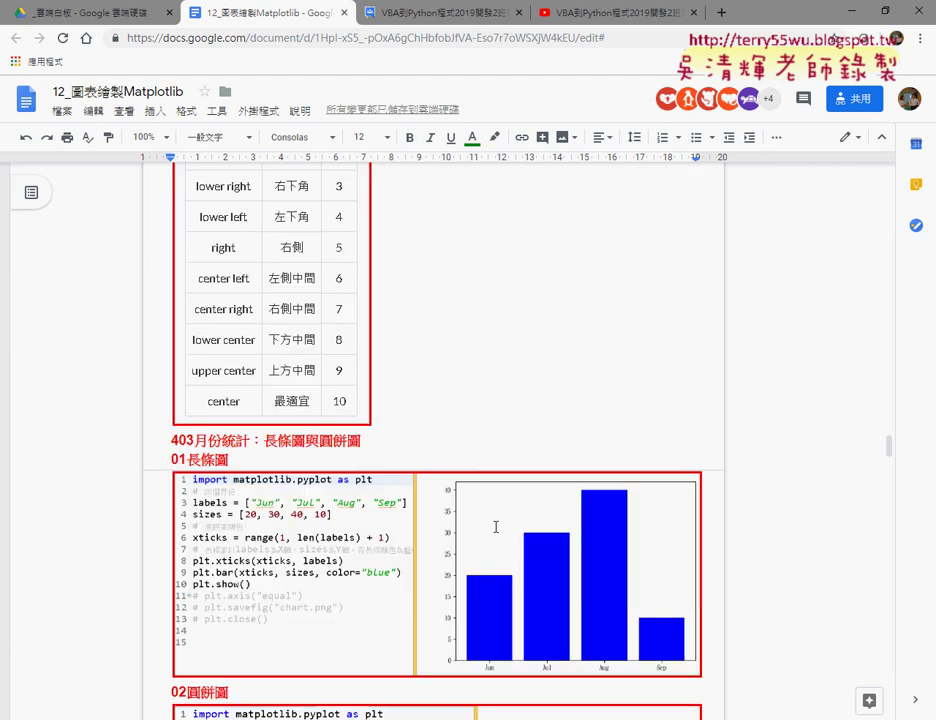
{"action": "scroll", "coordinate": [495, 524], "scroll_direction": "down", "scroll_amount": 2}
{"action": "left_click_drag", "start_coordinate": [265, 283], "coordinate": [304, 283]}
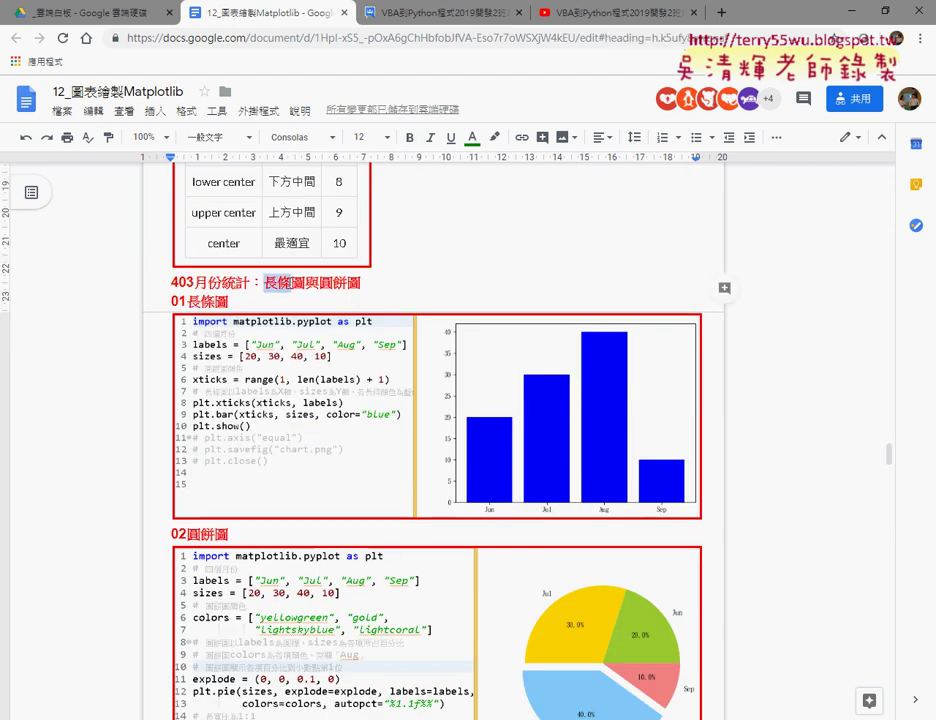
{"action": "scroll", "coordinate": [589, 495], "scroll_direction": "down", "scroll_amount": 3}
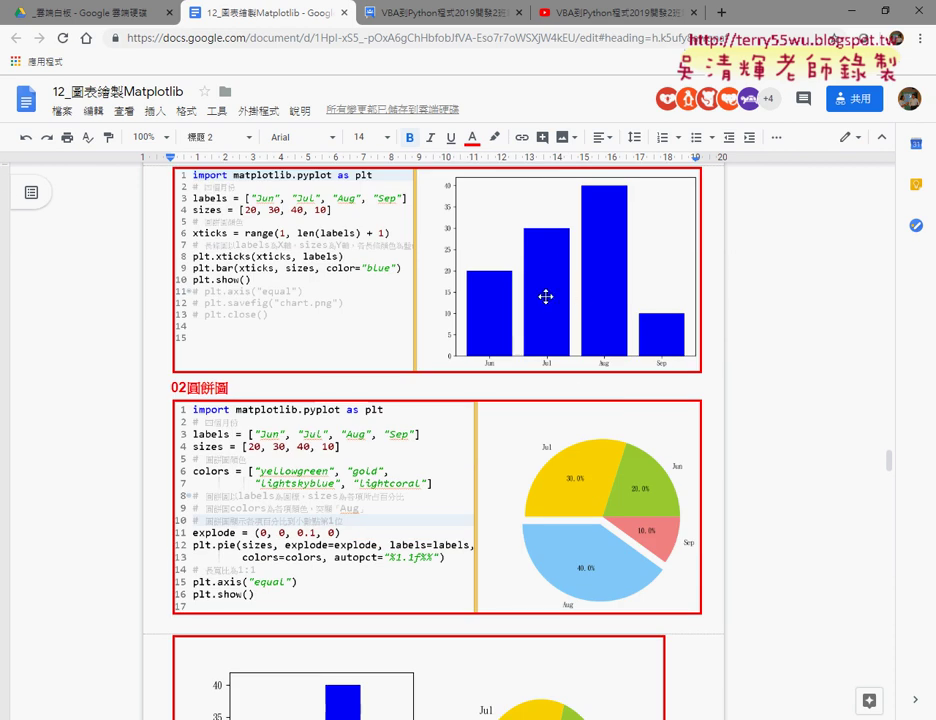
{"action": "scroll", "coordinate": [585, 670], "scroll_direction": "down", "scroll_amount": 1}
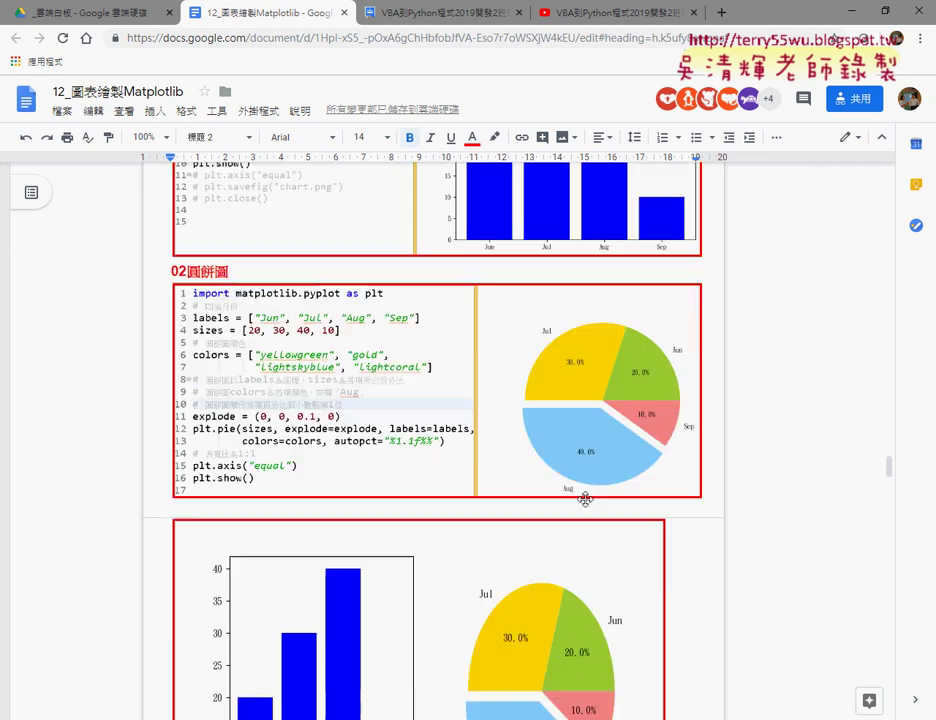
{"action": "scroll", "coordinate": [586, 493], "scroll_direction": "down", "scroll_amount": 5}
{"action": "scroll", "coordinate": [585, 493], "scroll_direction": "down", "scroll_amount": 2}
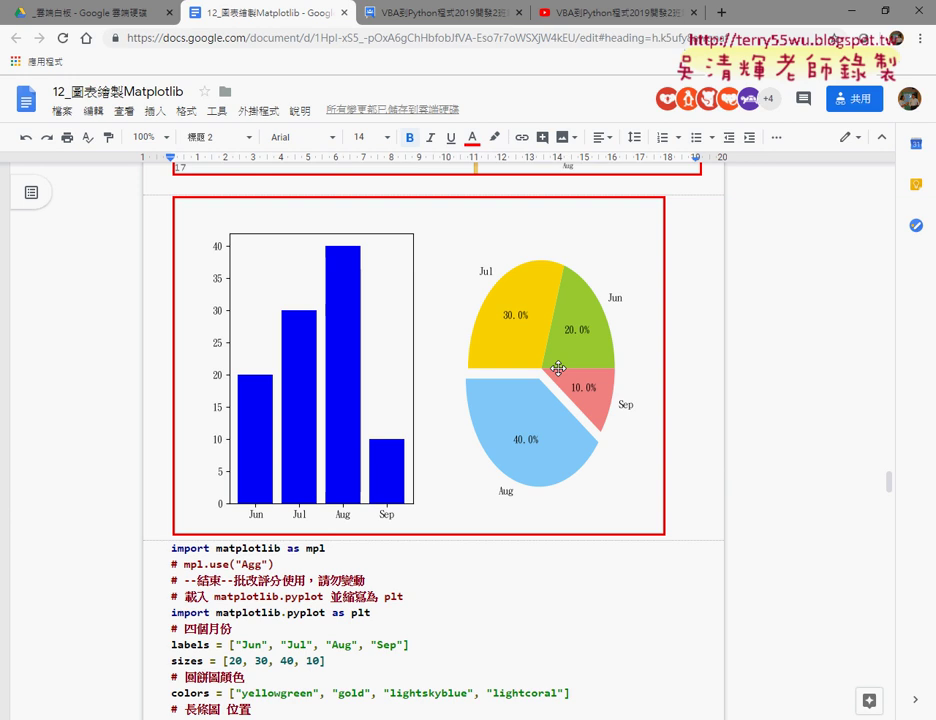
Step: Scroll to the Score ranges count chart and highlight pandas in the import line
{"action": "scroll", "coordinate": [560, 372], "scroll_direction": "down", "scroll_amount": 5}
{"action": "scroll", "coordinate": [563, 378], "scroll_direction": "down", "scroll_amount": 2}
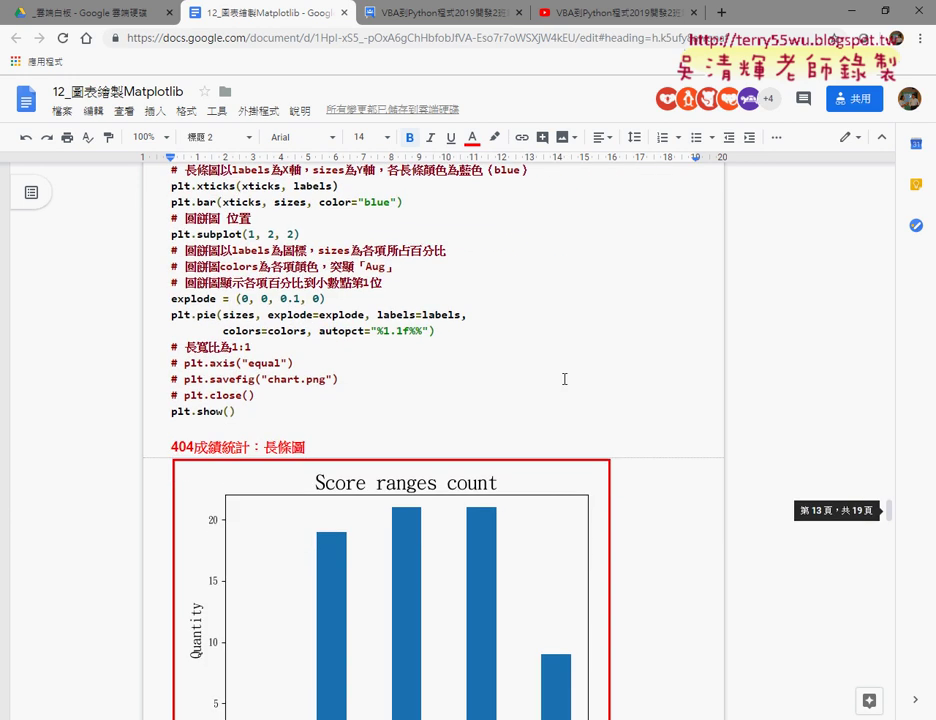
{"action": "scroll", "coordinate": [563, 378], "scroll_direction": "down", "scroll_amount": 2}
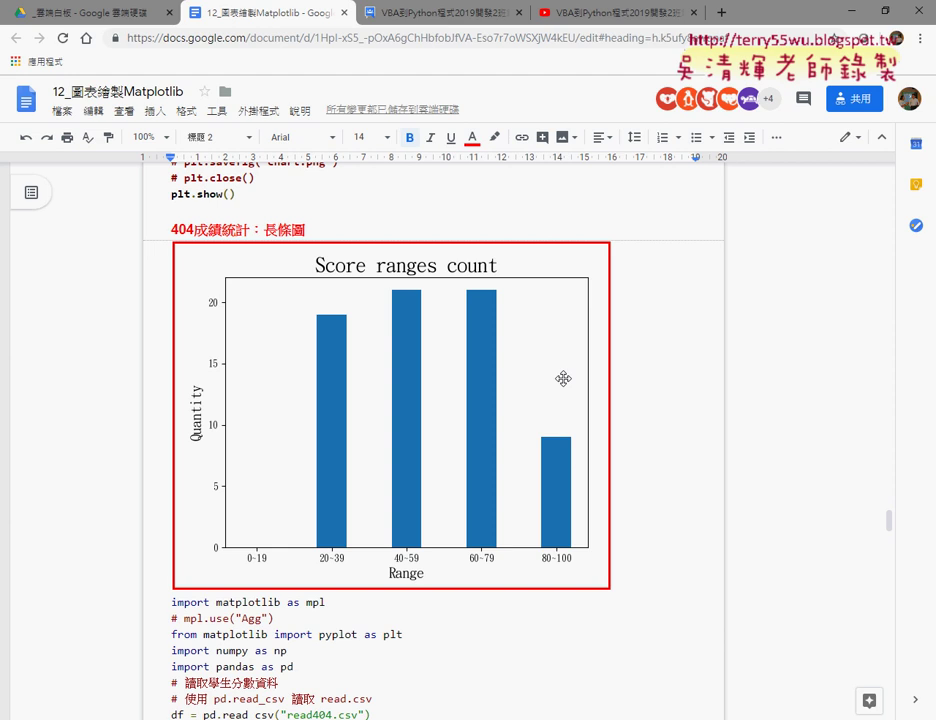
{"action": "scroll", "coordinate": [560, 378], "scroll_direction": "down", "scroll_amount": 2}
{"action": "scroll", "coordinate": [563, 378], "scroll_direction": "down", "scroll_amount": 1}
{"action": "scroll", "coordinate": [563, 378], "scroll_direction": "down", "scroll_amount": 1}
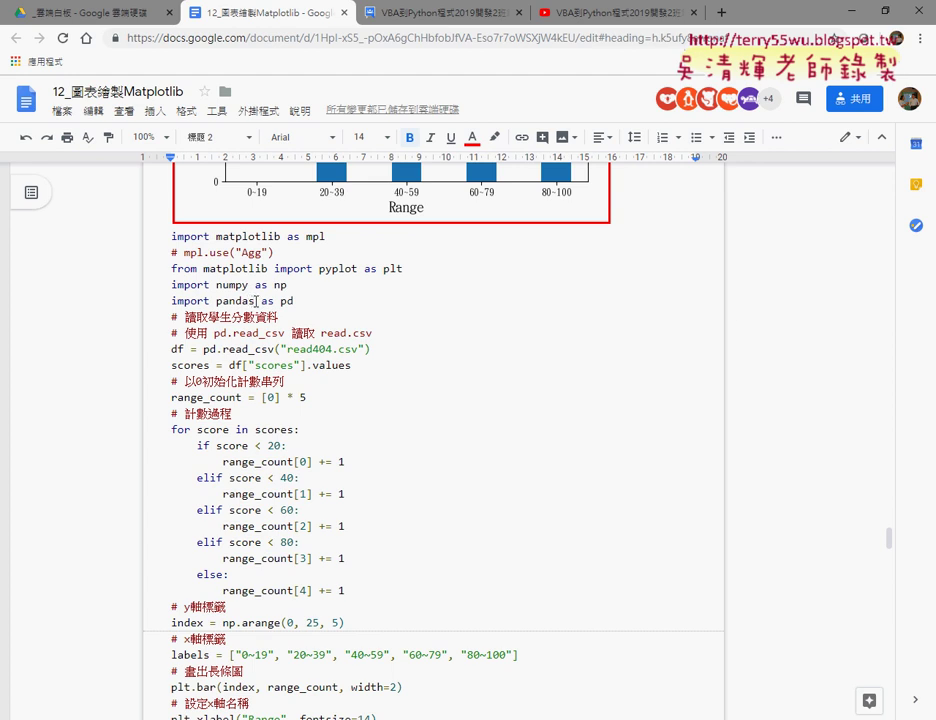
{"action": "double_click", "coordinate": [255, 300]}
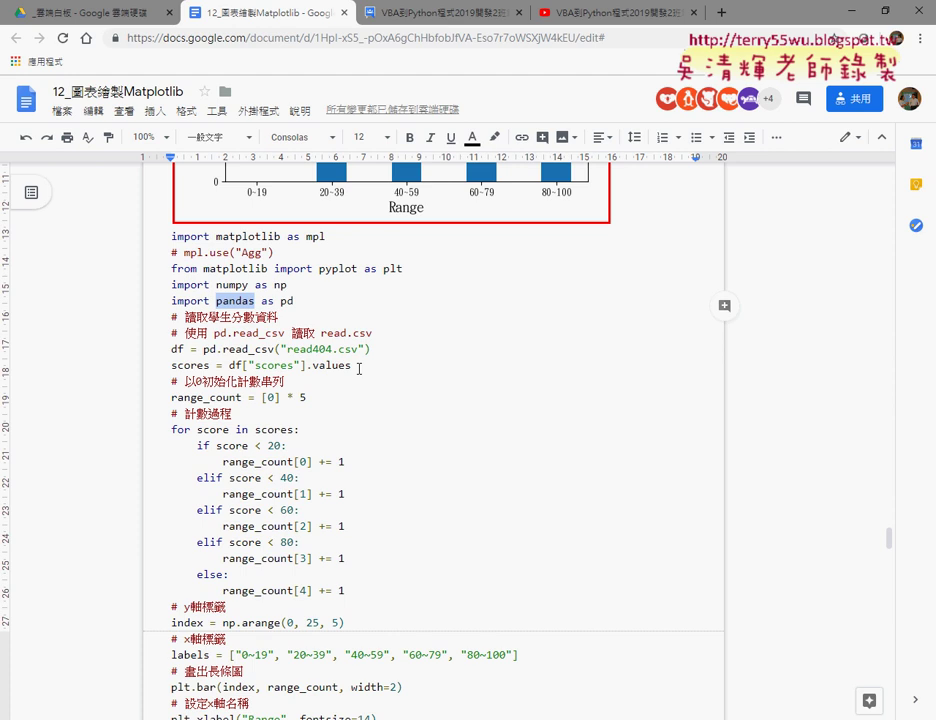
Step: Scroll down to the 405樣本：直方圖與散佈圖 heading and its figure
{"action": "scroll", "coordinate": [359, 369], "scroll_direction": "down", "scroll_amount": 1}
{"action": "scroll", "coordinate": [359, 369], "scroll_direction": "down", "scroll_amount": 1}
{"action": "scroll", "coordinate": [359, 369], "scroll_direction": "down", "scroll_amount": 2}
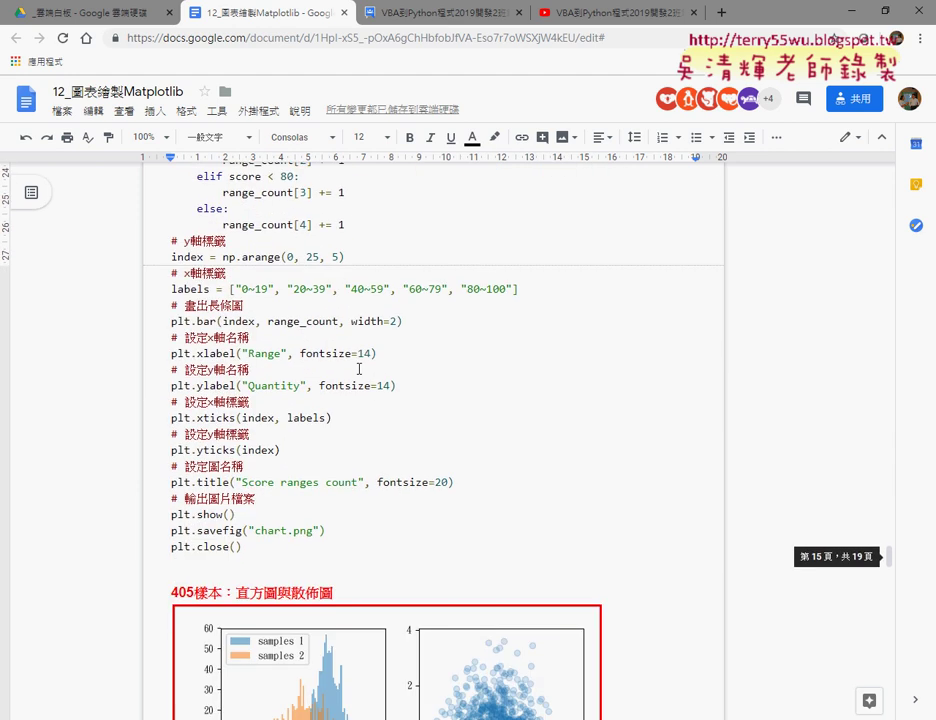
{"action": "scroll", "coordinate": [359, 369], "scroll_direction": "down", "scroll_amount": 3}
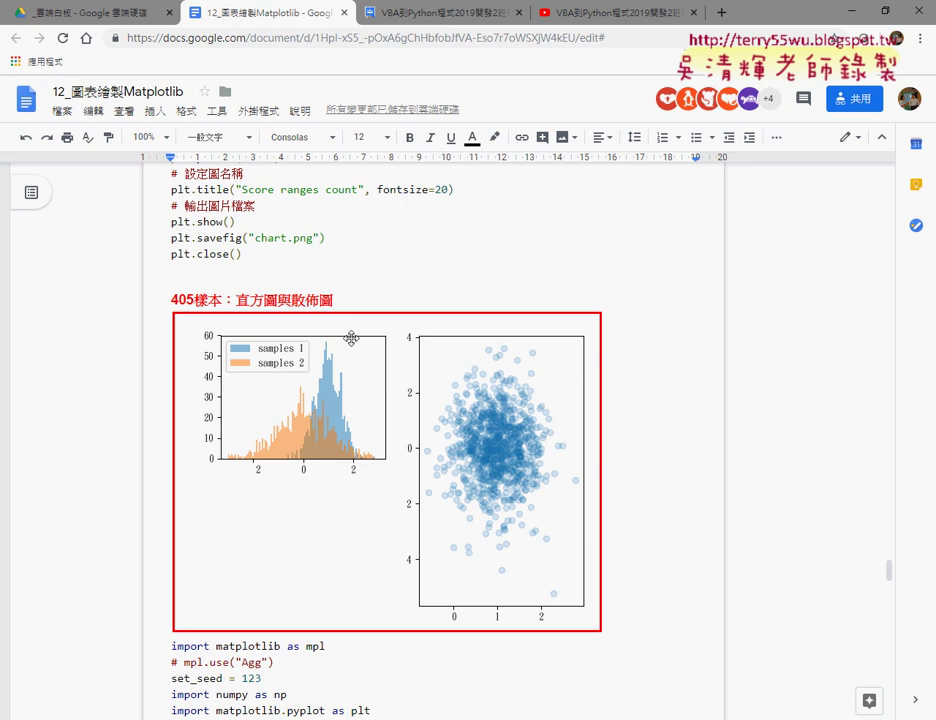
Step: Highlight 散佈圖 in the 405 heading and numpy in the import line
{"action": "double_click", "coordinate": [238, 300]}
{"action": "left_click", "coordinate": [291, 300]}
{"action": "left_click_drag", "start_coordinate": [291, 300], "coordinate": [340, 301]}
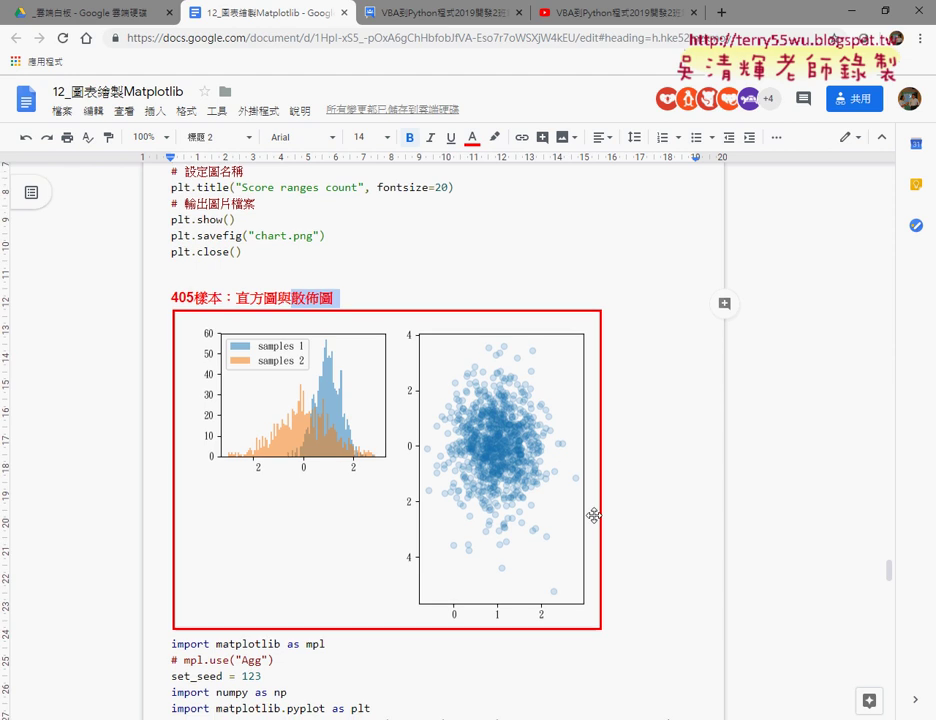
{"action": "scroll", "coordinate": [594, 515], "scroll_direction": "down", "scroll_amount": 3}
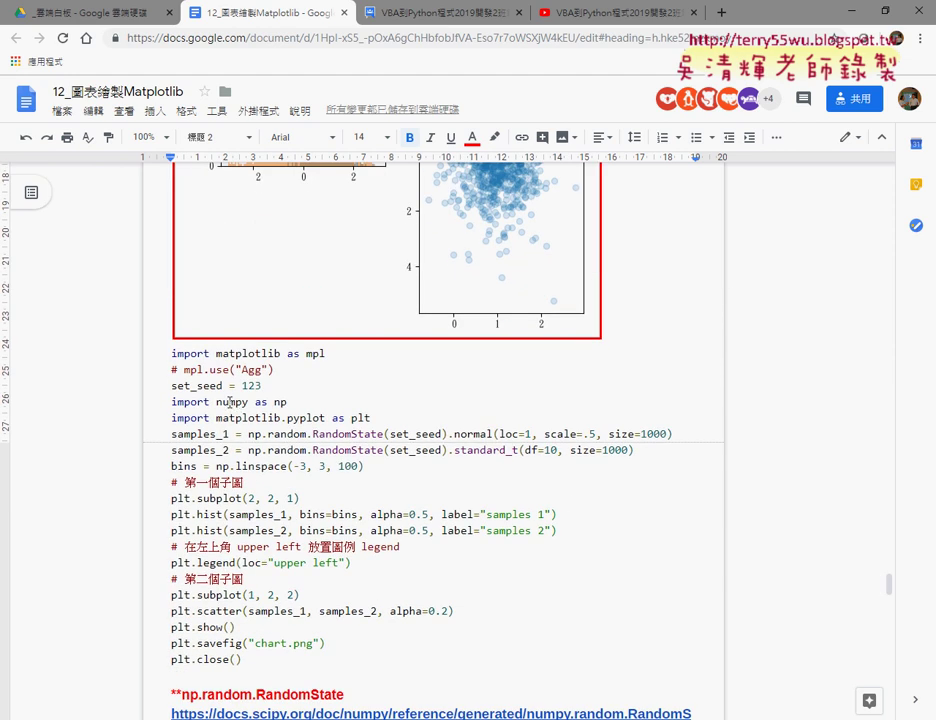
{"action": "double_click", "coordinate": [236, 401]}
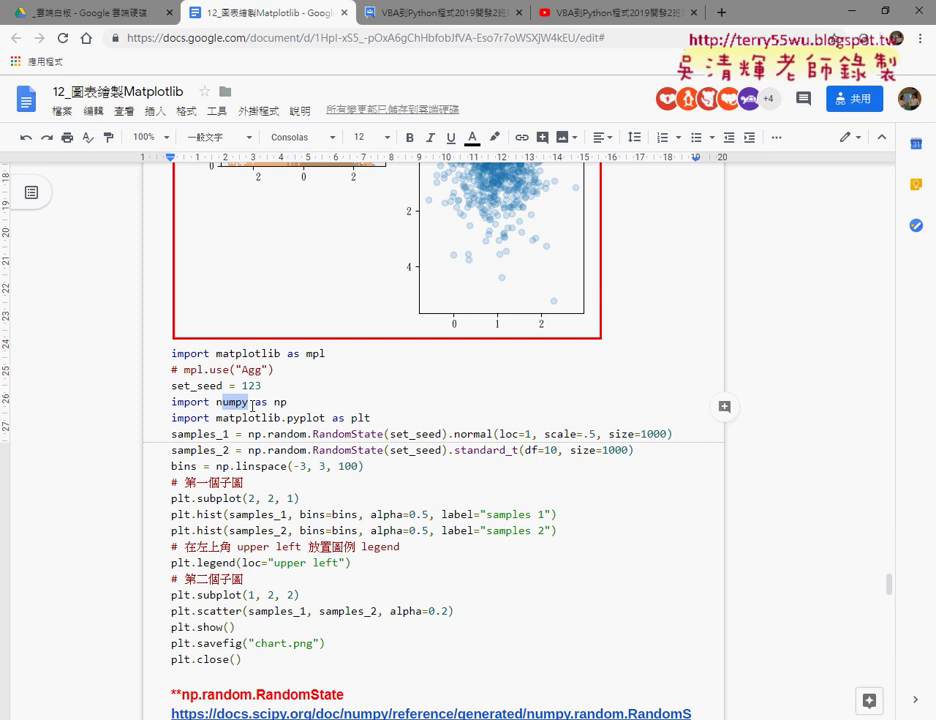
Step: Scroll around the histogram and scatter code, then bring up the Command Prompt's matplotlib install output
{"action": "scroll", "coordinate": [252, 405], "scroll_direction": "up", "scroll_amount": 1}
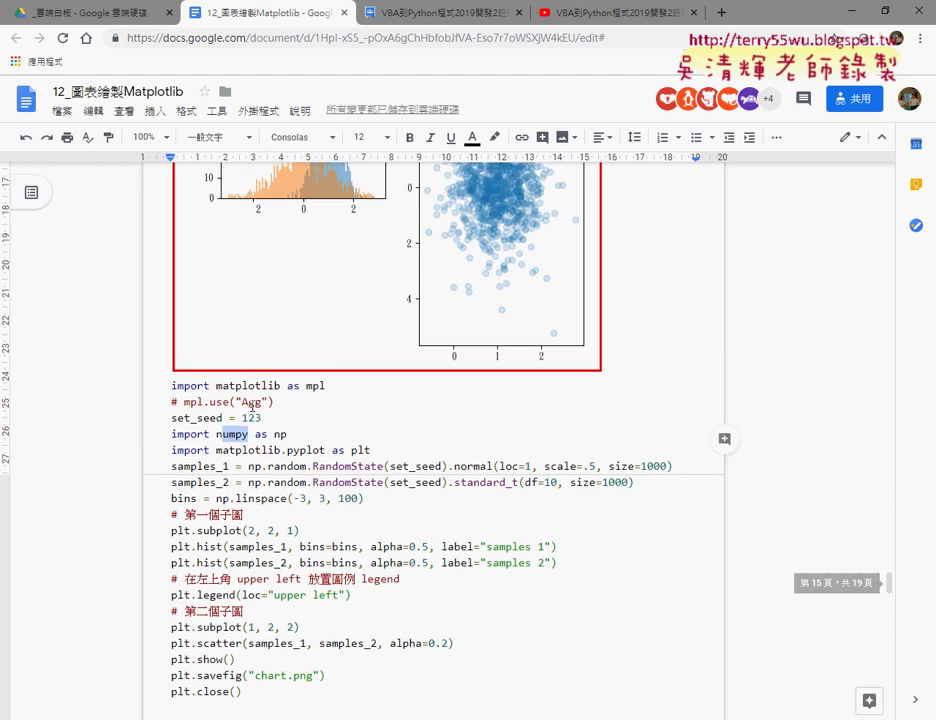
{"action": "scroll", "coordinate": [252, 405], "scroll_direction": "up", "scroll_amount": 3}
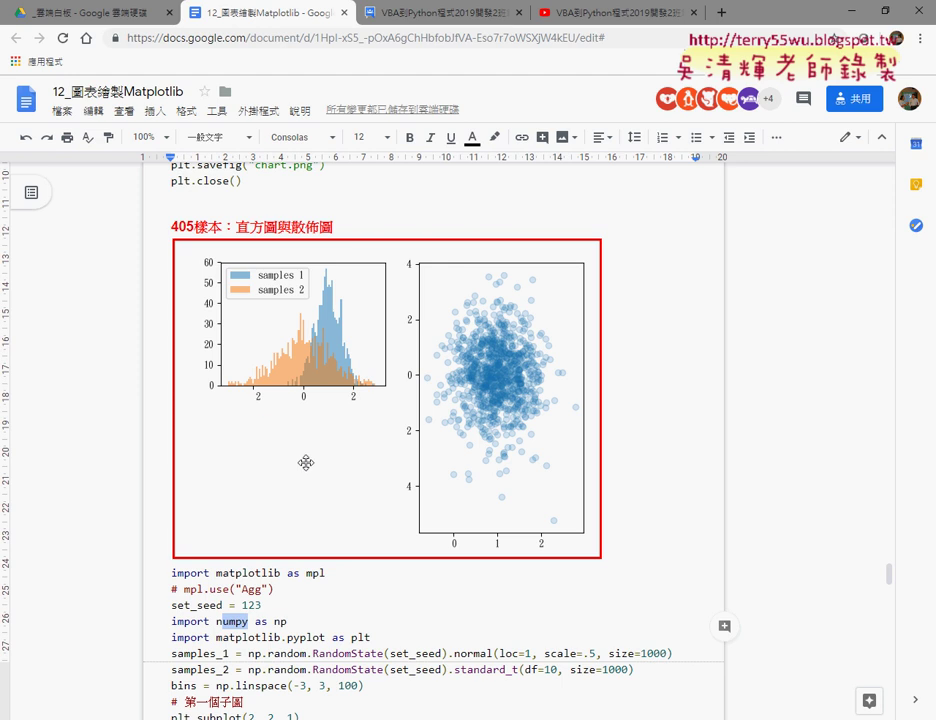
{"action": "scroll", "coordinate": [305, 463], "scroll_direction": "down", "scroll_amount": 4}
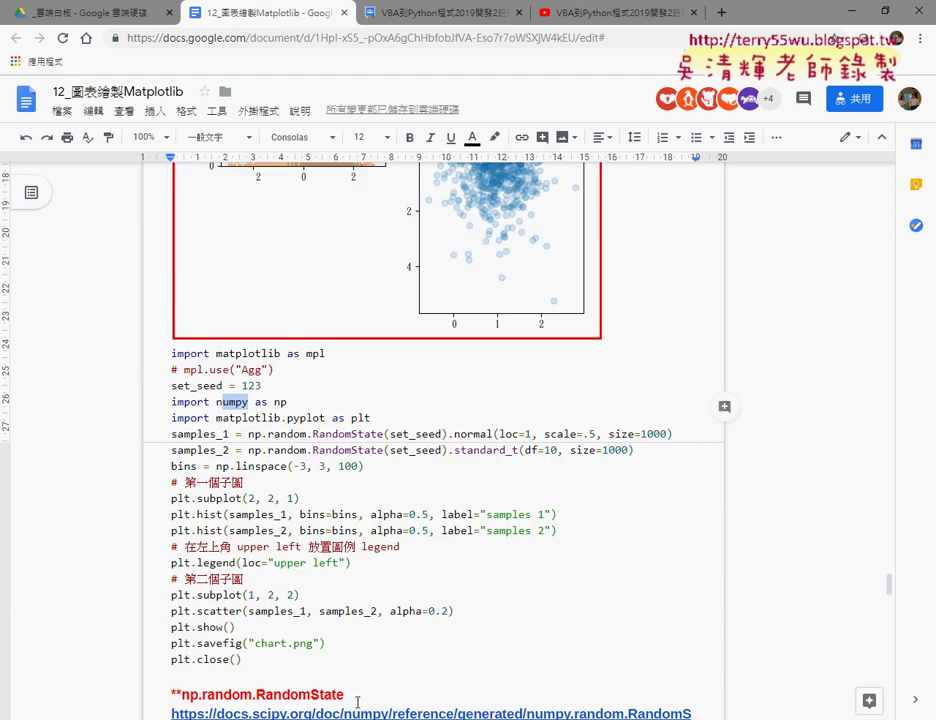
{"action": "key", "text": "alt+Tab"}
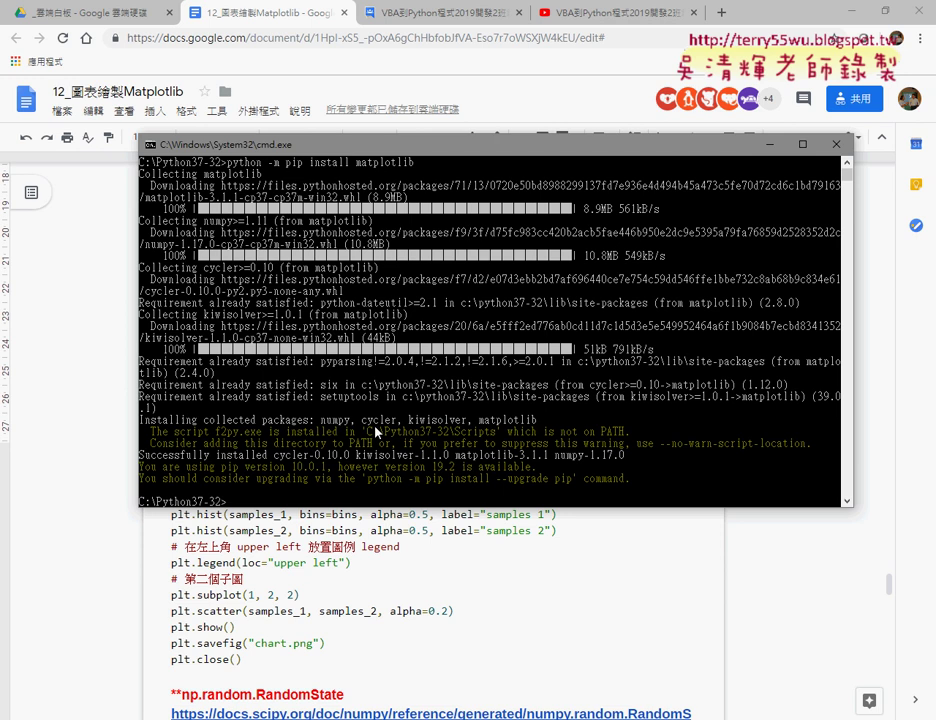
Step: Switch to Eclipse and expand the test project in Package Explorer
{"action": "key", "text": "alt+Tab"}
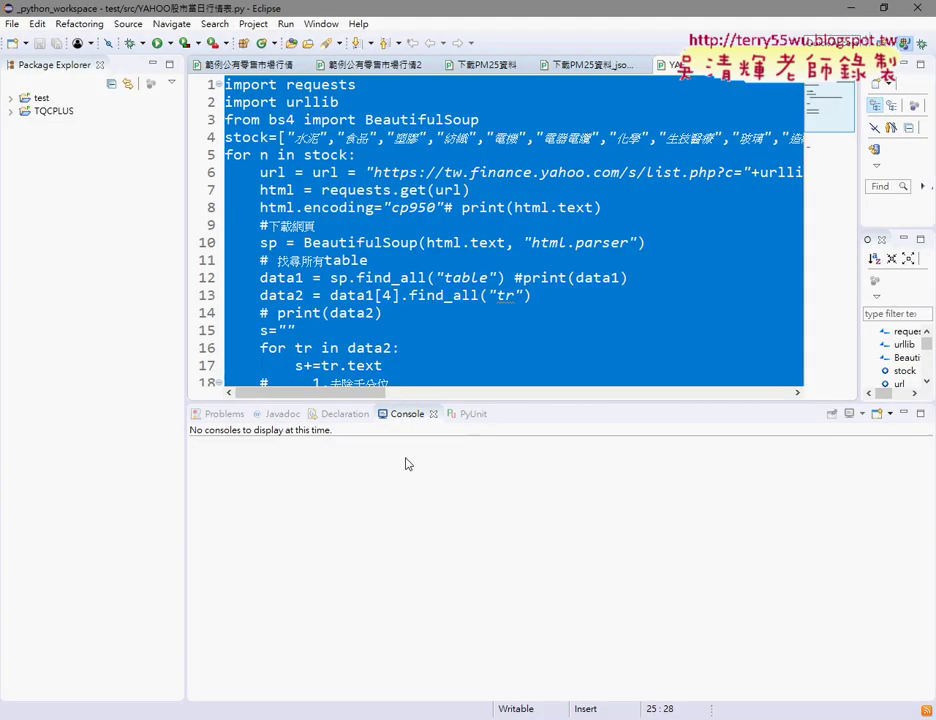
{"action": "left_click", "coordinate": [13, 98]}
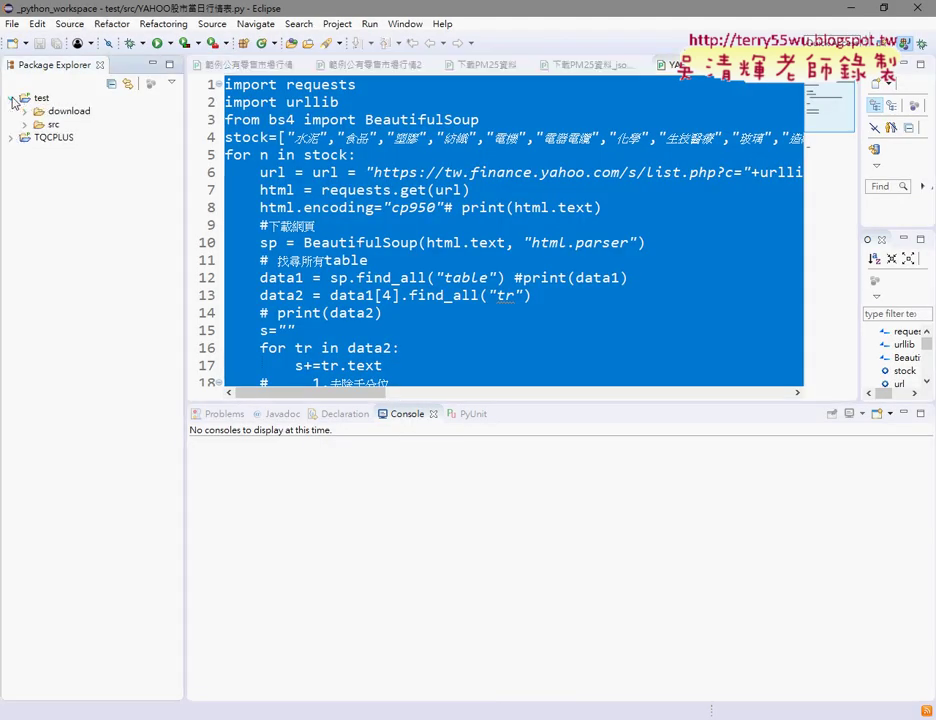